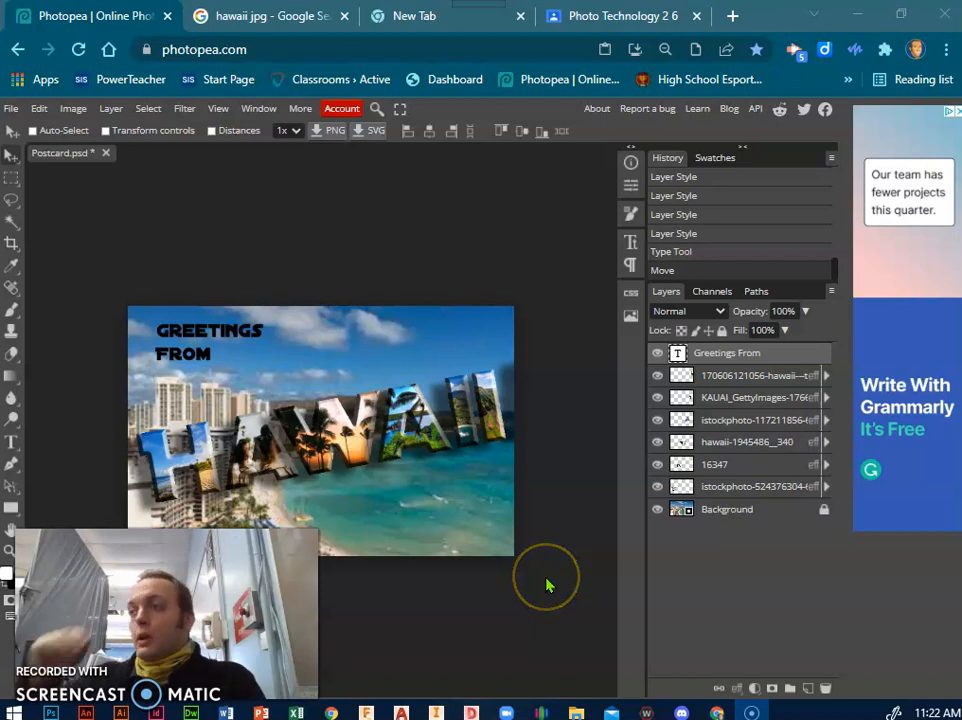
Step: Create a new project named Postcard, 8.5 by 5.5 inches at 72 DPI with a transparent background
click(345, 458)
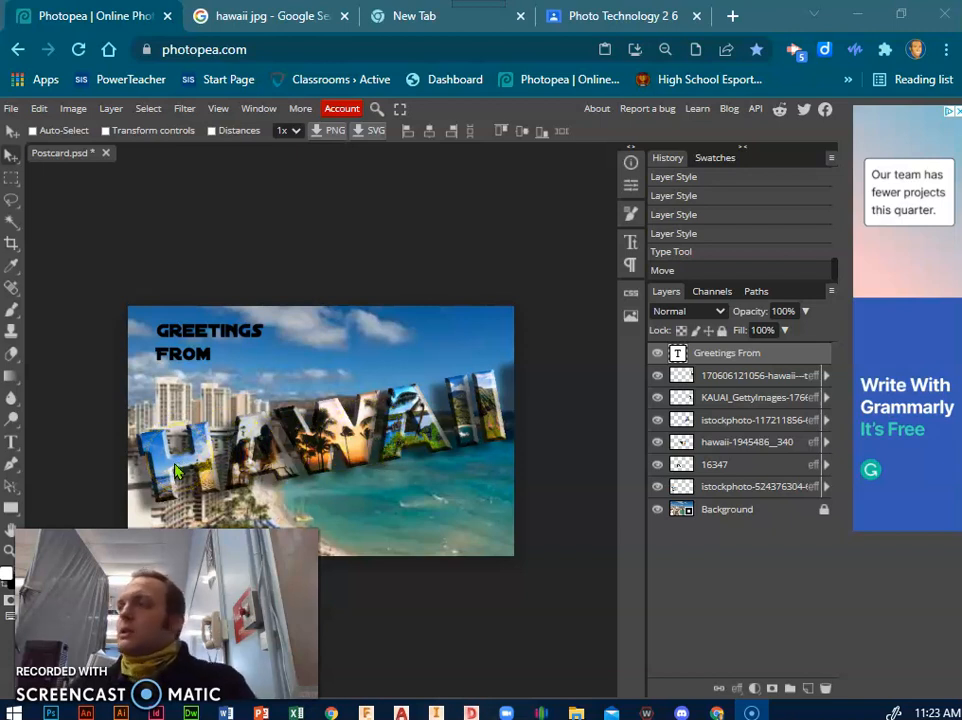
click(11, 108)
click(22, 138)
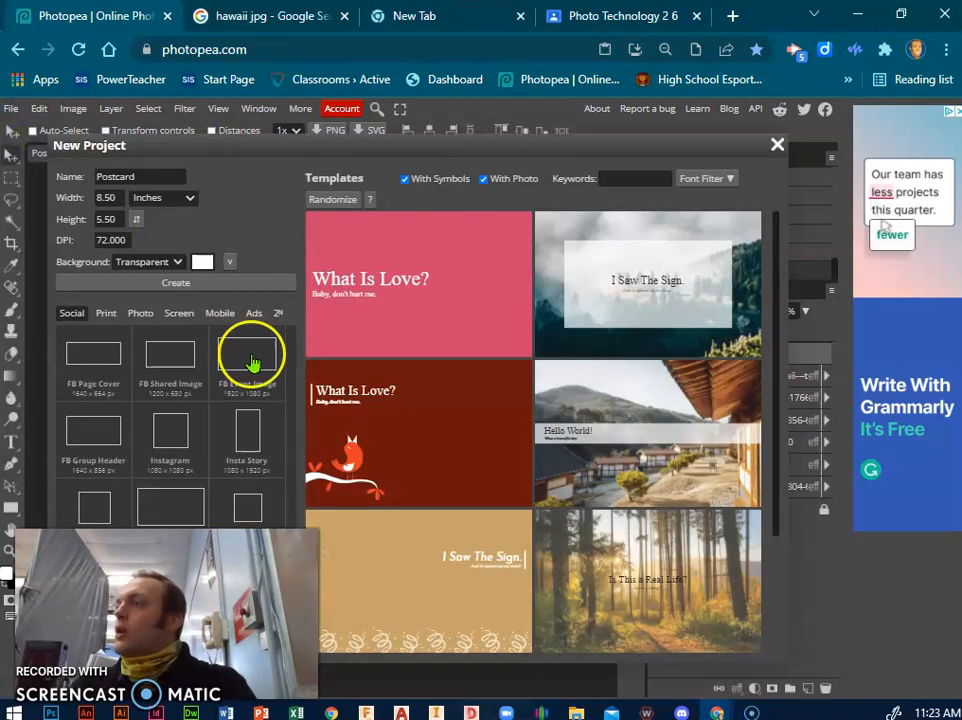
click(172, 198)
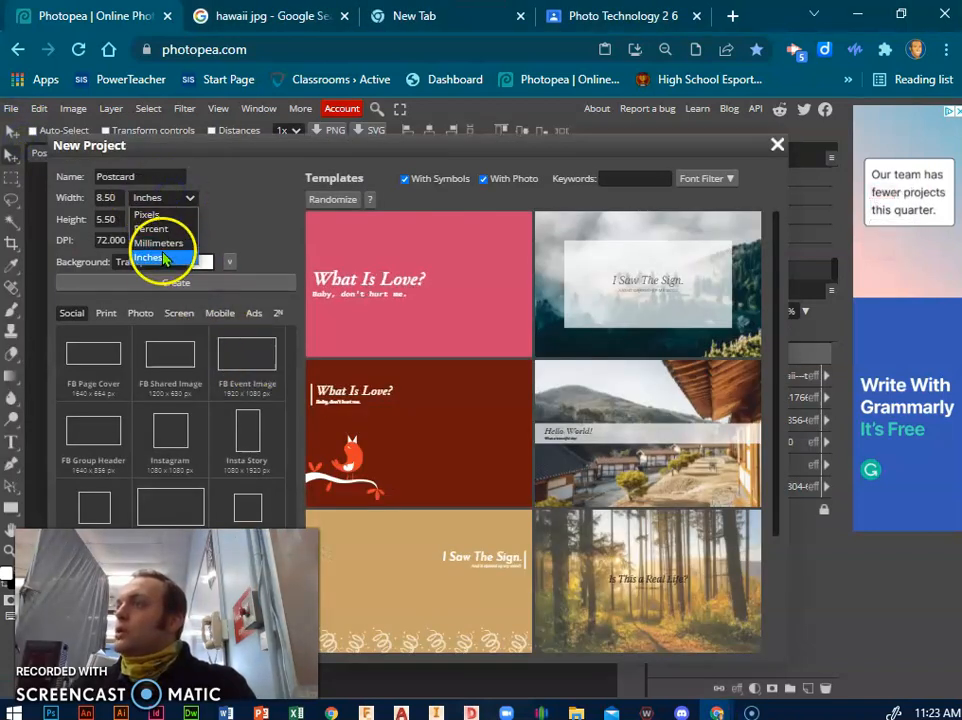
click(162, 259)
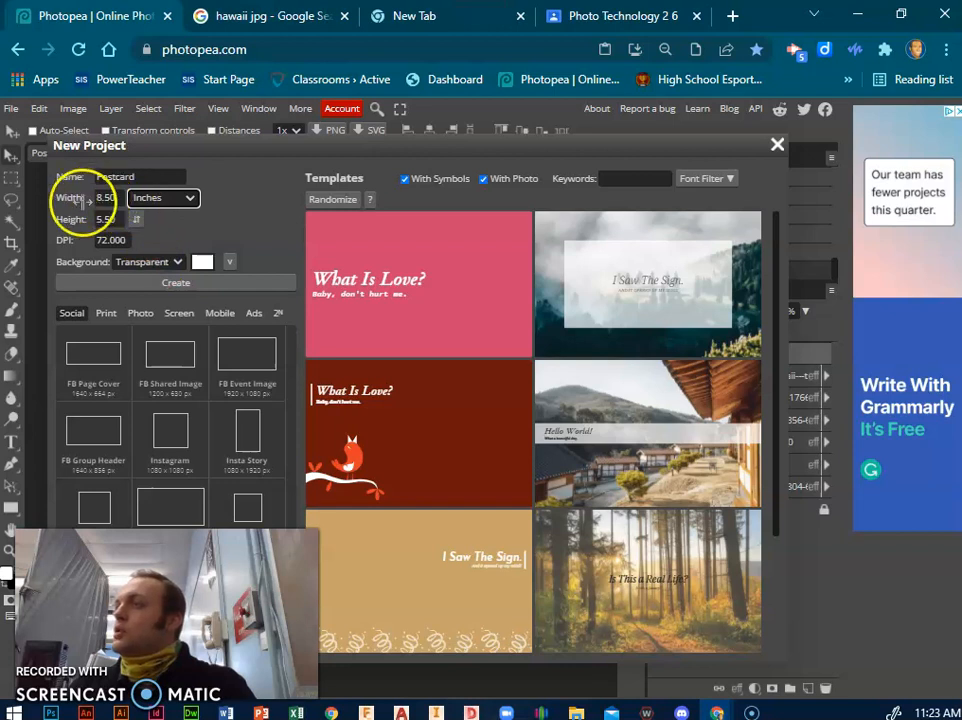
click(178, 290)
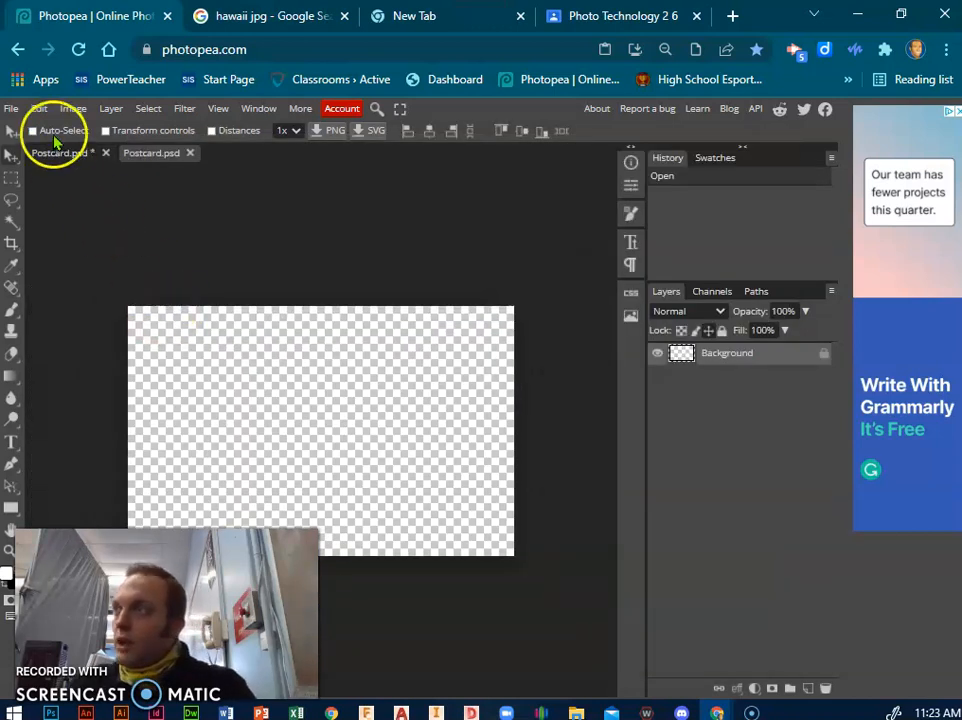
click(12, 110)
click(26, 168)
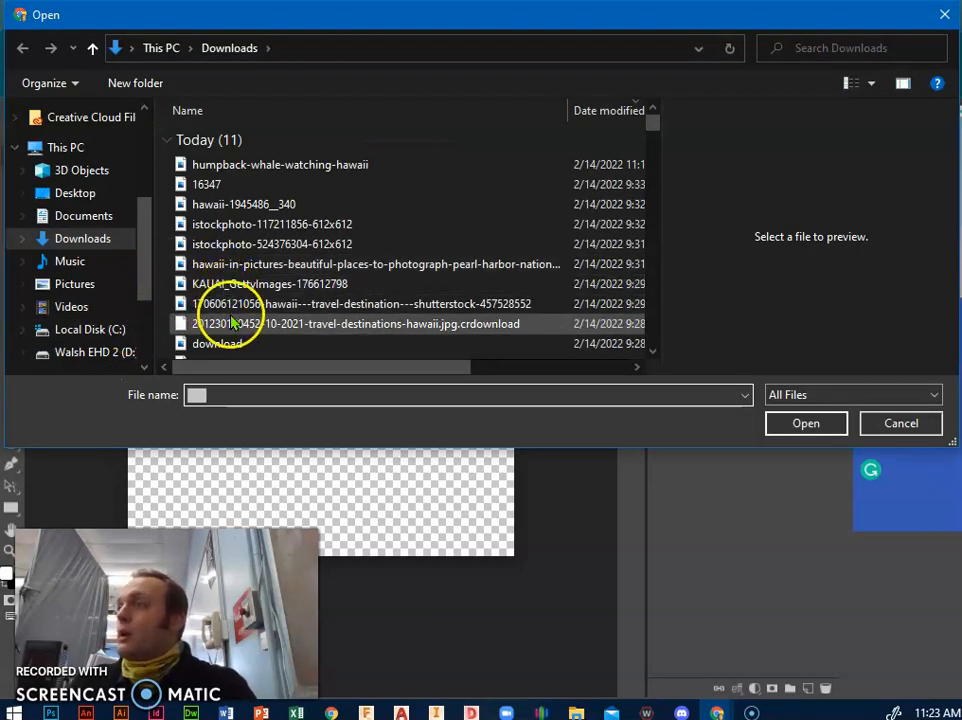
click(225, 344)
scroll(213, 272, down, 1)
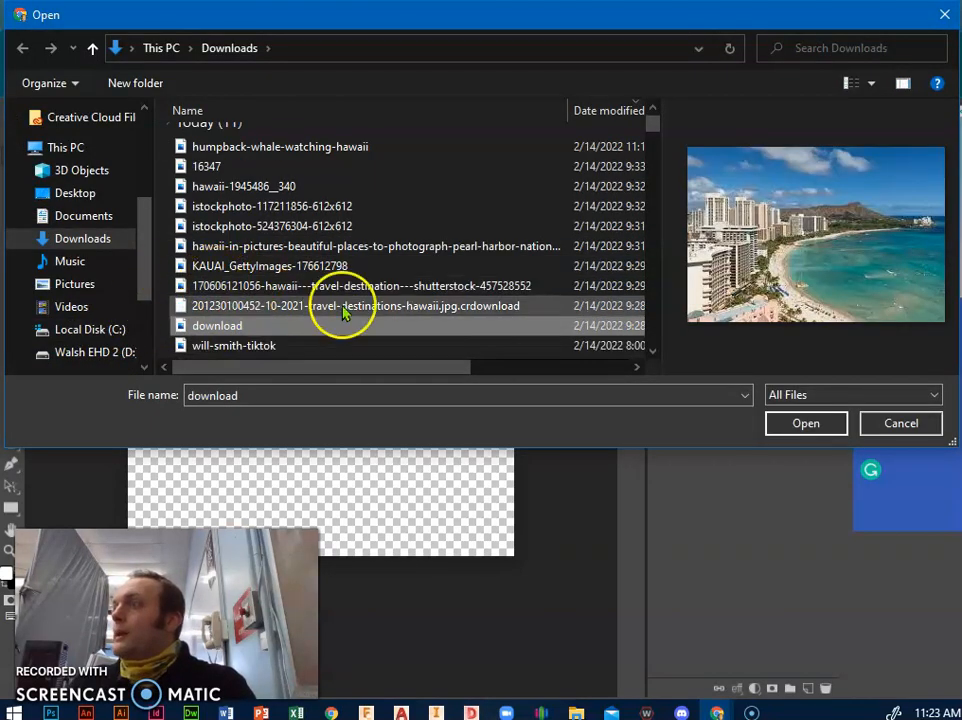
click(232, 306)
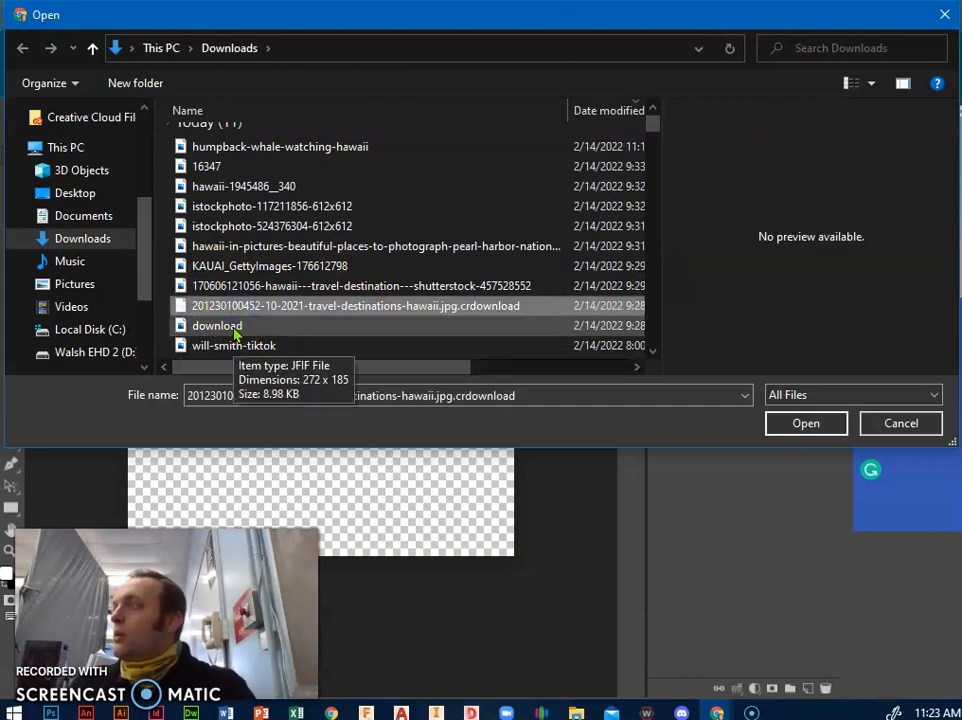
click(232, 327)
click(206, 286)
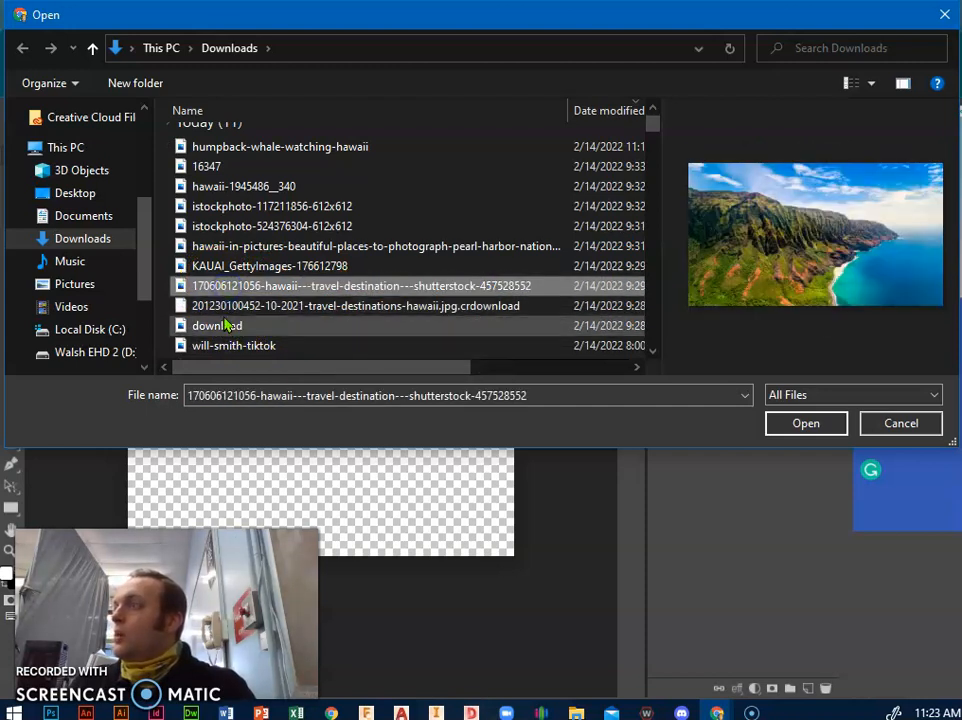
click(800, 425)
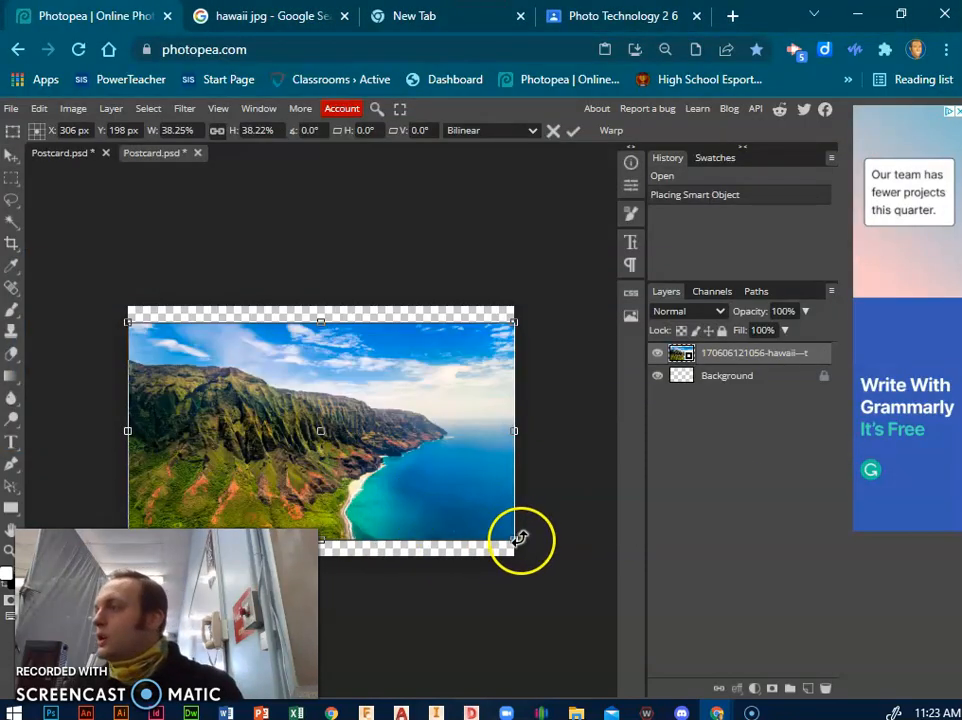
Step: Enlarge the placed photo to about 45% and shift it so it covers the canvas, and delete the empty Background layer
drag(516, 541, 549, 576)
drag(127, 320, 92, 300)
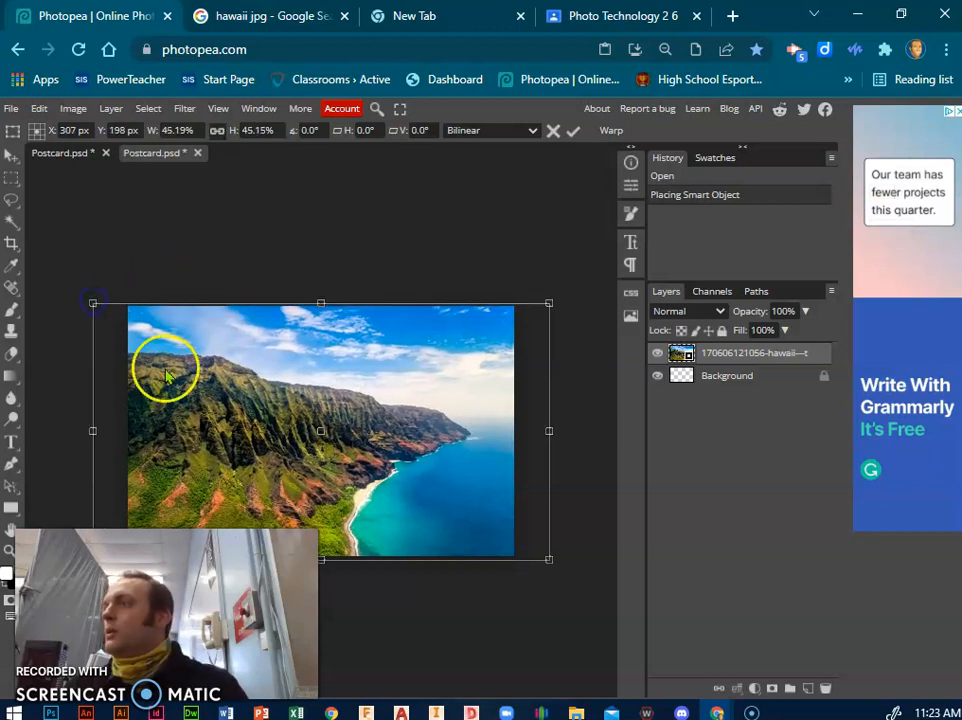
drag(348, 370, 368, 370)
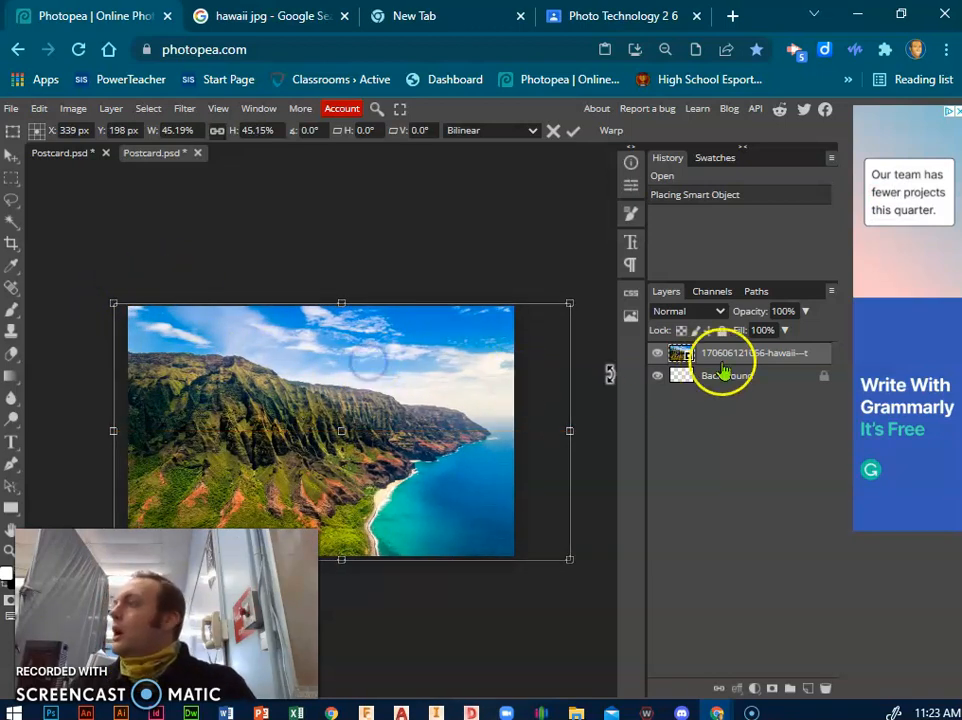
click(573, 131)
click(715, 380)
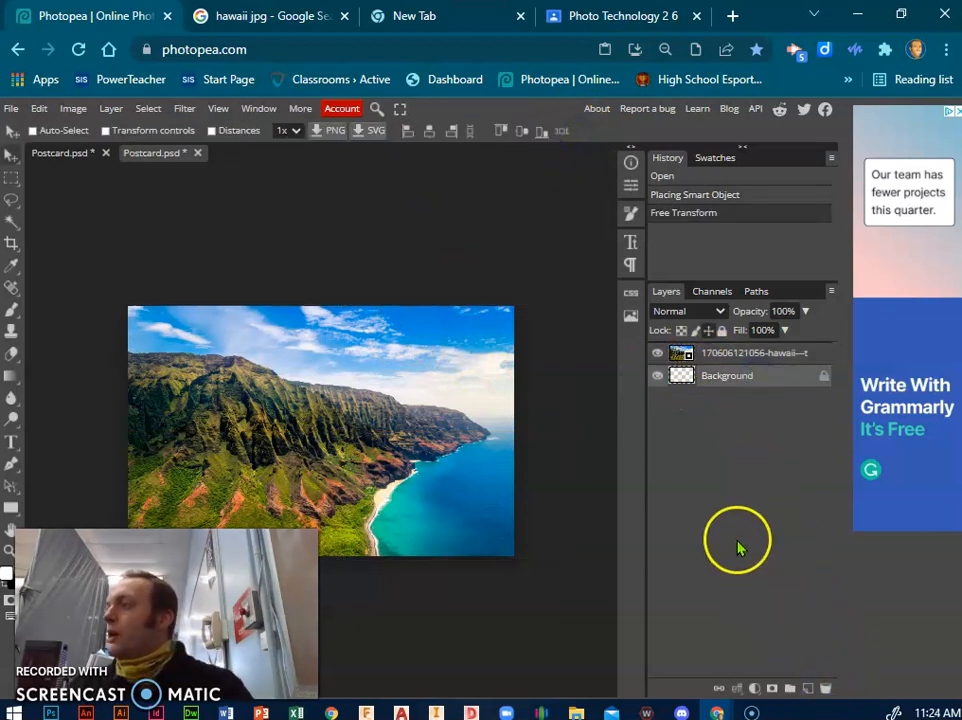
key(Delete)
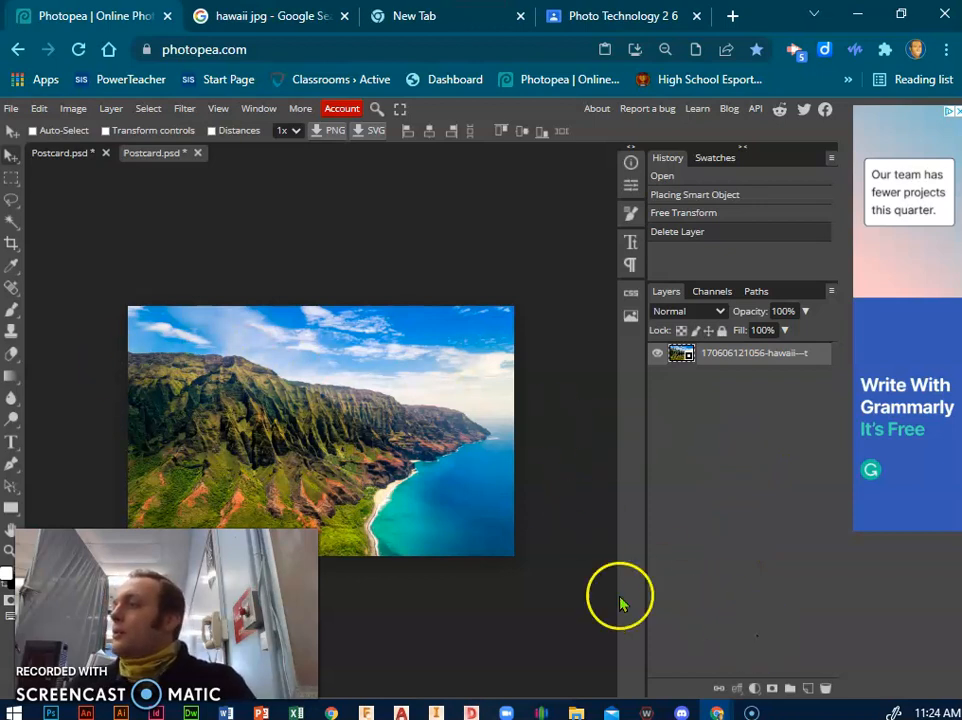
Step: Add a text box reading "Hawaii" across the upper part of the postcard in Distant Galaxy at 150 px
click(10, 441)
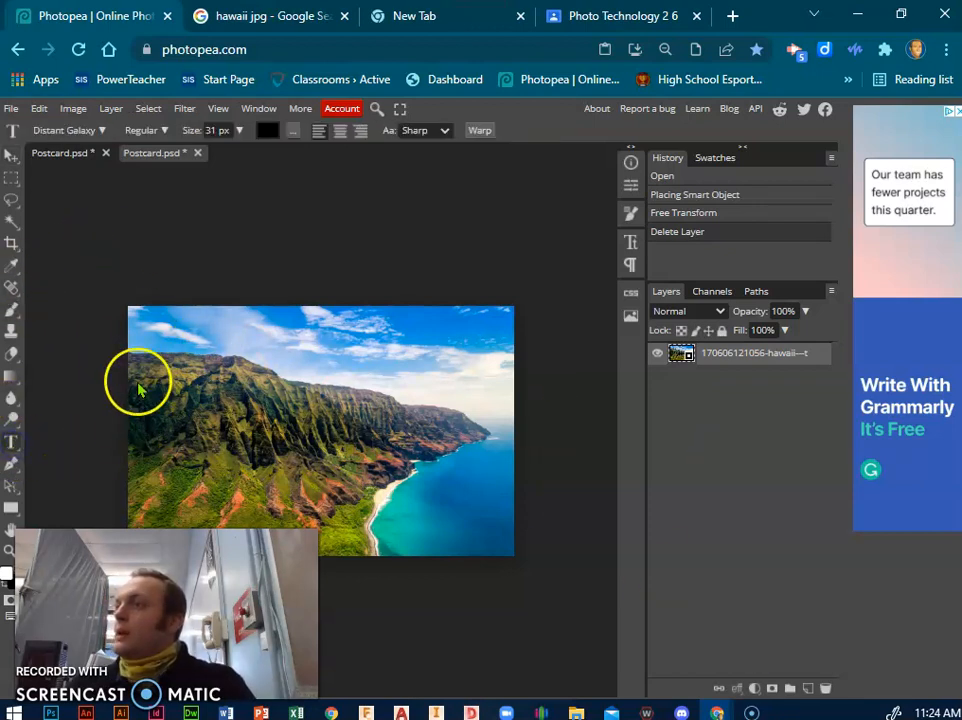
drag(138, 336, 487, 418)
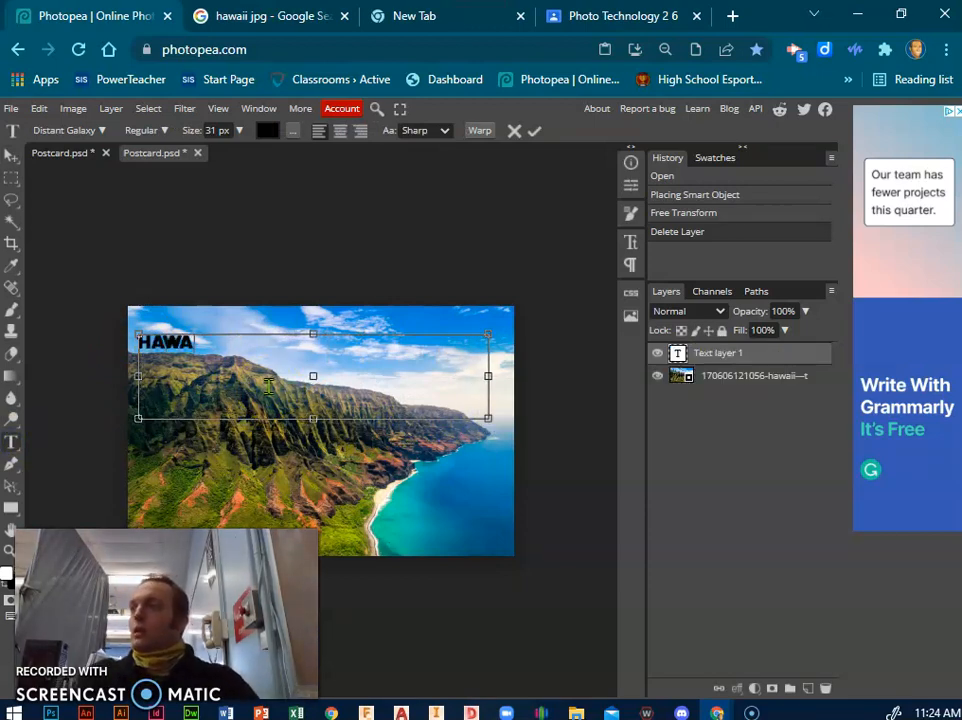
key(ctrl+a)
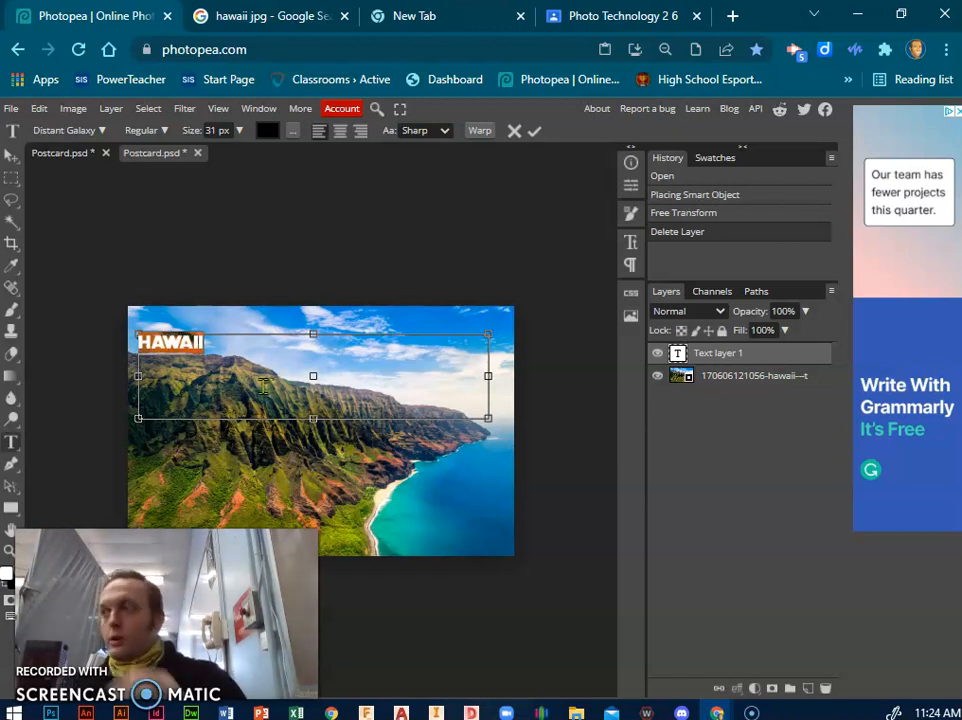
click(95, 131)
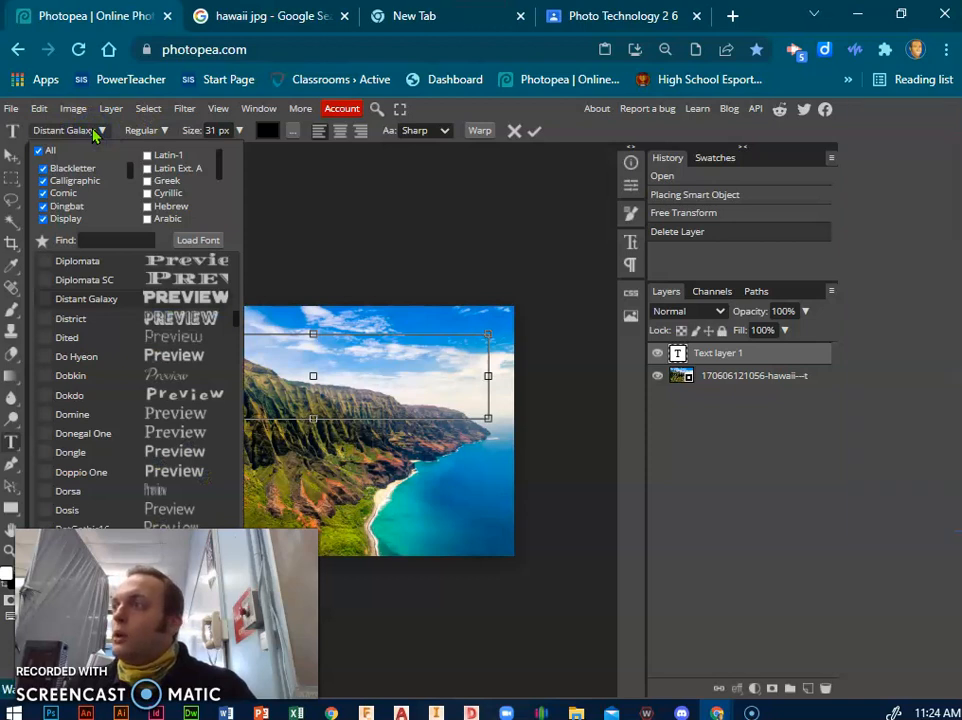
click(100, 299)
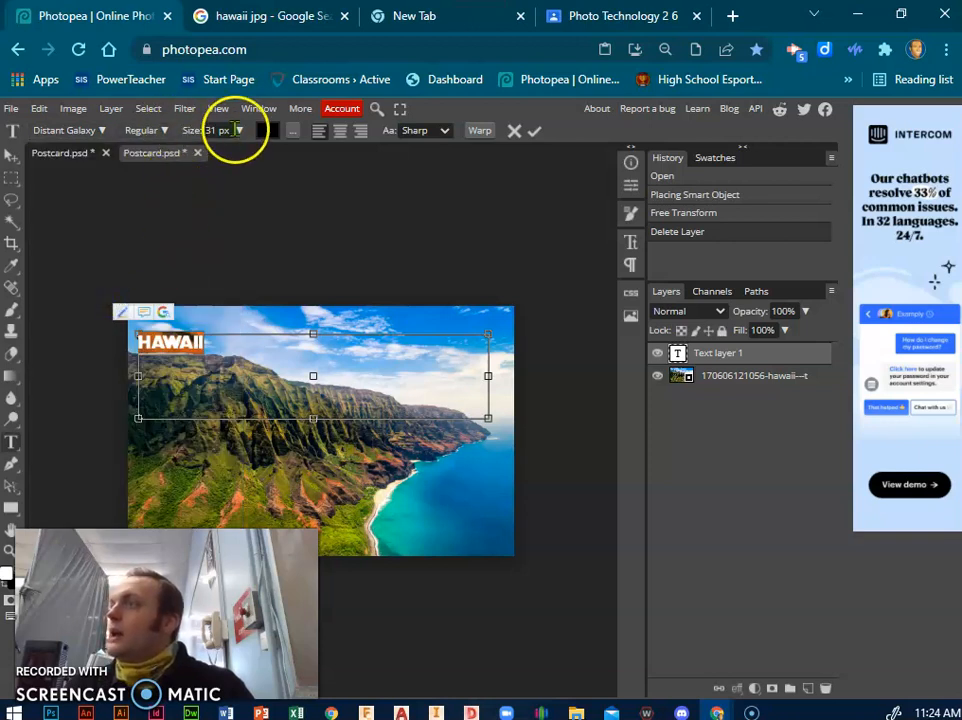
click(240, 131)
drag(224, 156, 241, 158)
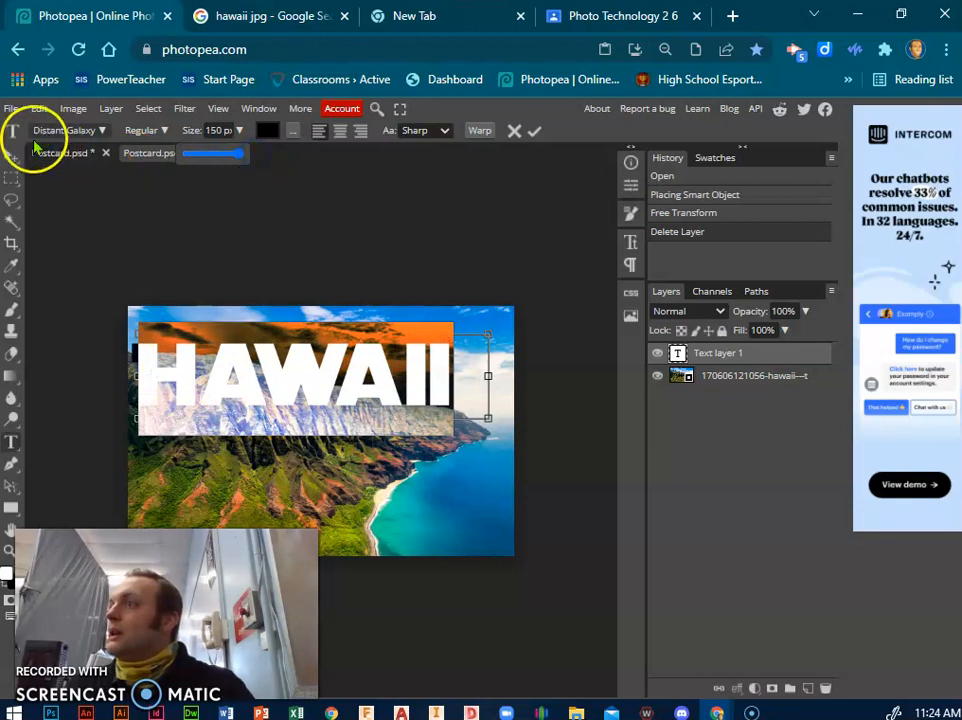
Step: Center the Hawaii text on the postcard, scaled to about 114.5% and rotated about -9.7° so it slants upward
click(12, 155)
drag(297, 387, 319, 437)
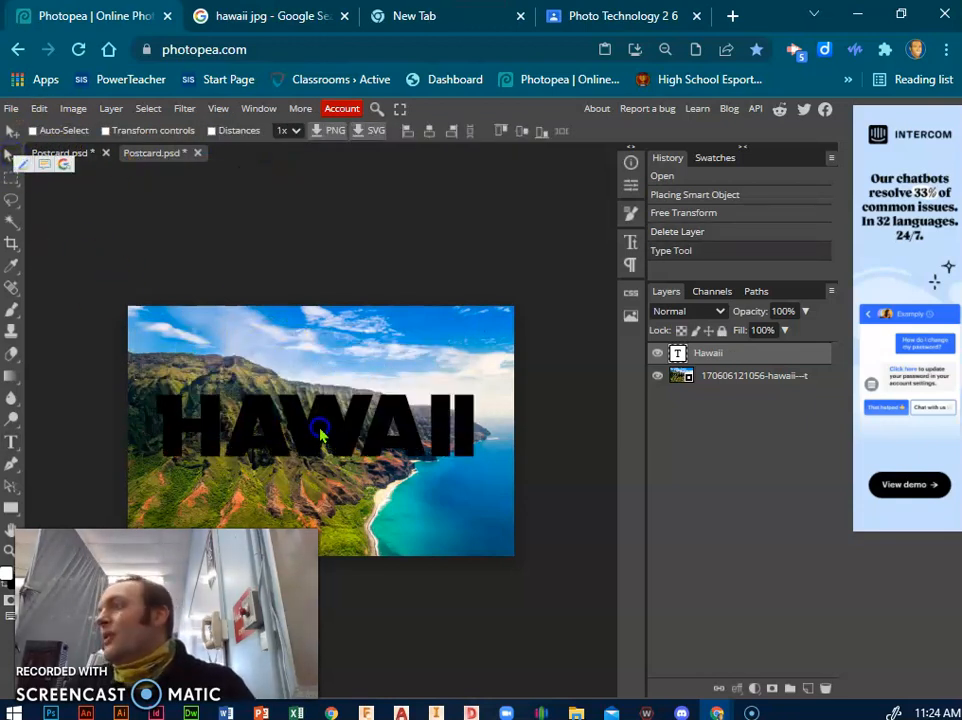
click(39, 108)
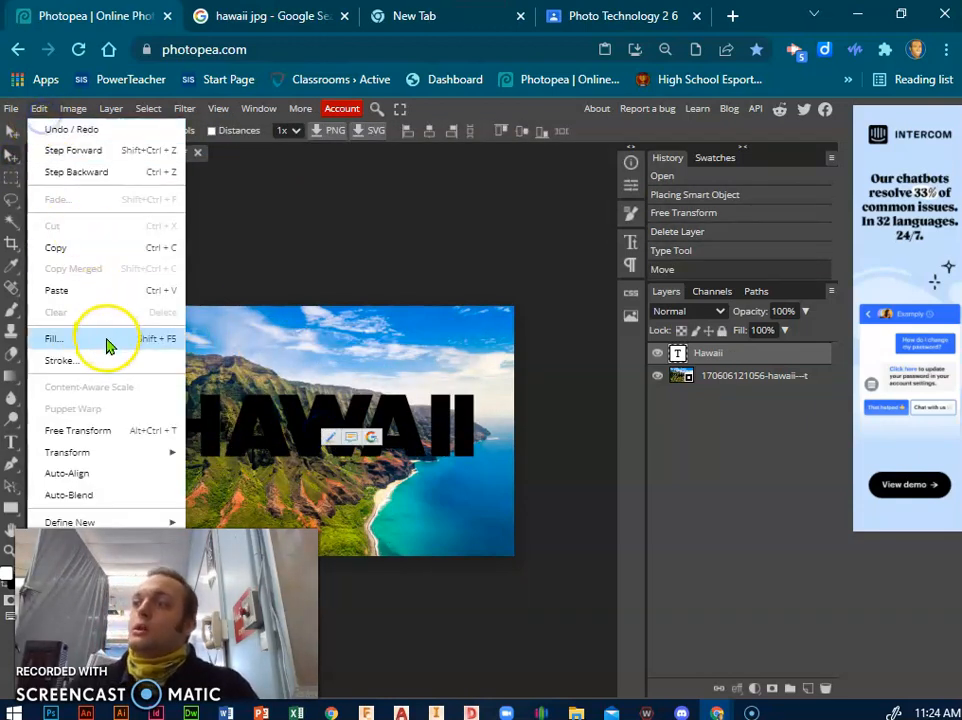
click(90, 431)
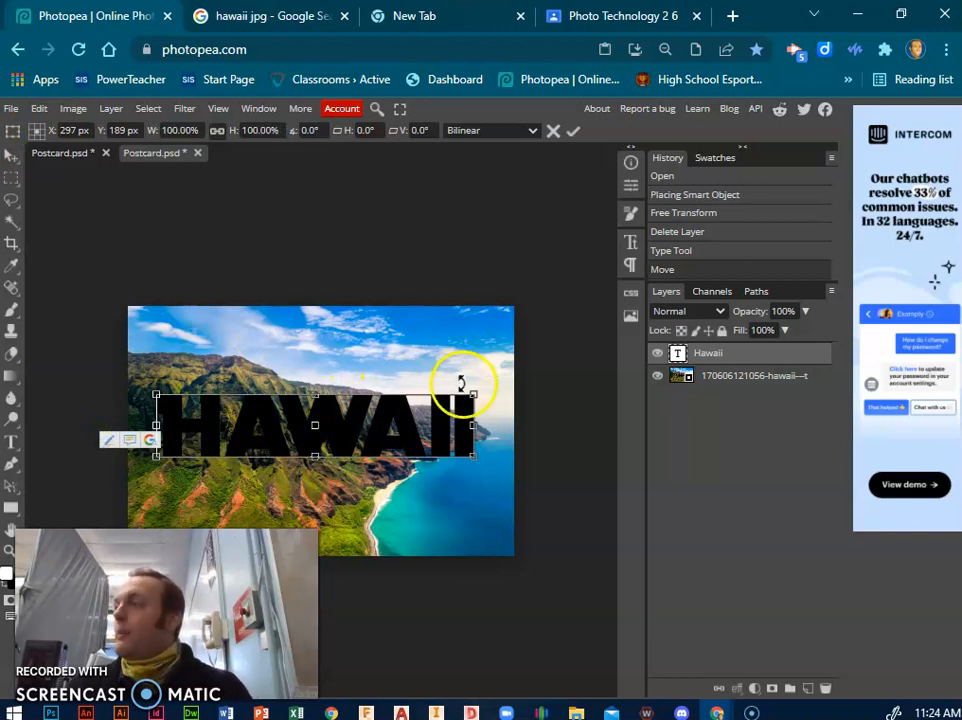
drag(472, 396, 501, 388)
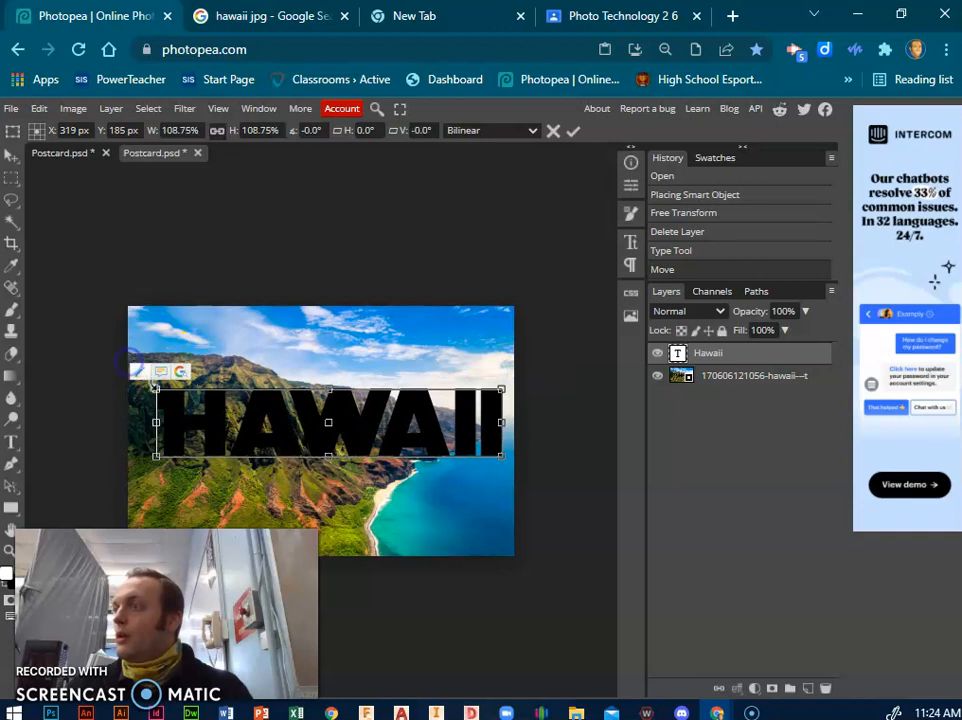
drag(156, 399, 137, 376)
drag(129, 459, 141, 489)
mouse_move(190, 447)
mouse_down()
mouse_move(195, 462)
mouse_move(189, 455)
mouse_up()
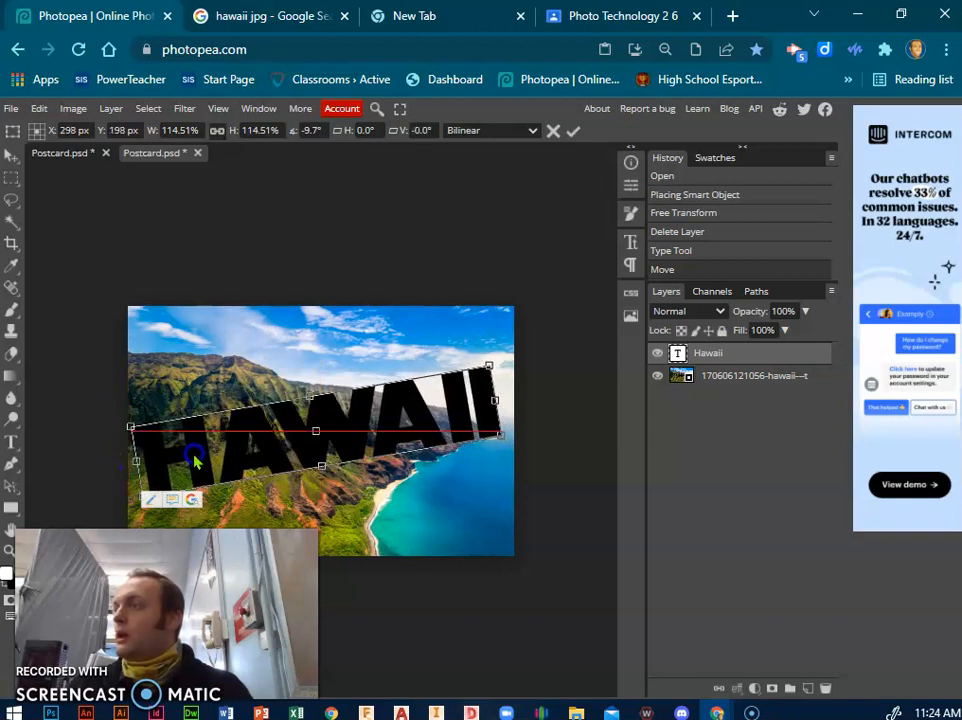
click(574, 131)
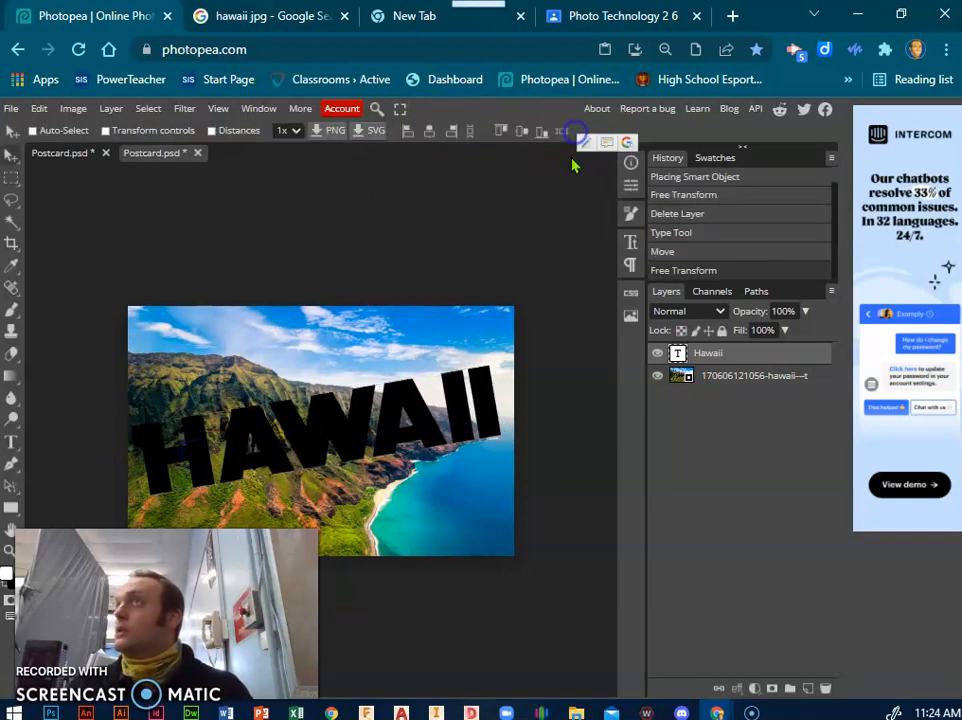
Step: Place the downloaded photo KAUAI_GettyImages-176612798 into the postcard
click(11, 110)
click(42, 170)
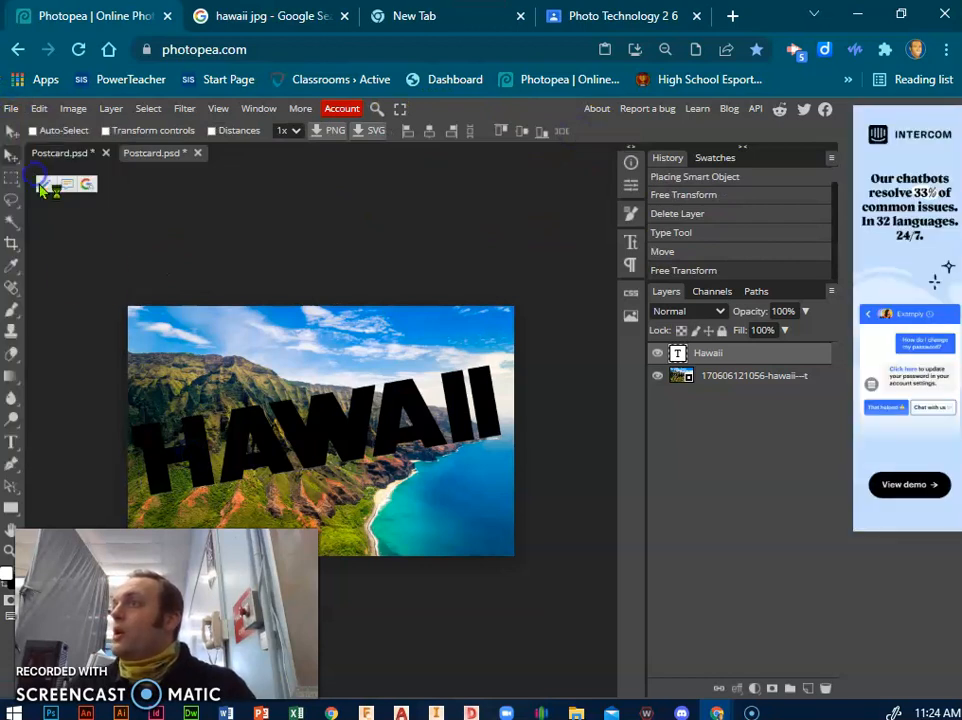
click(254, 324)
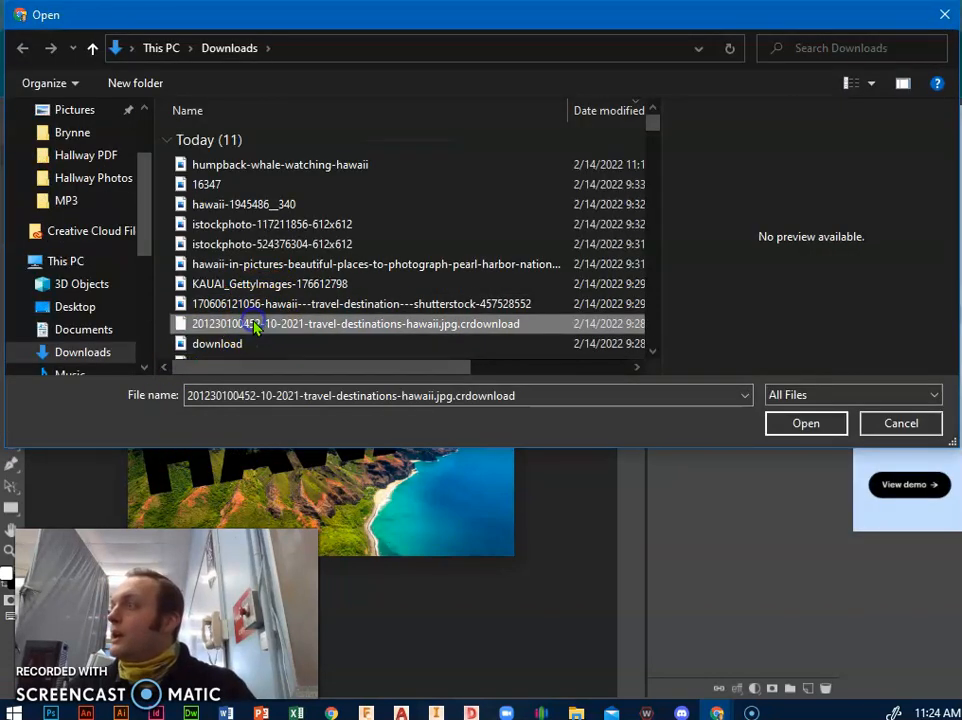
click(240, 304)
click(216, 343)
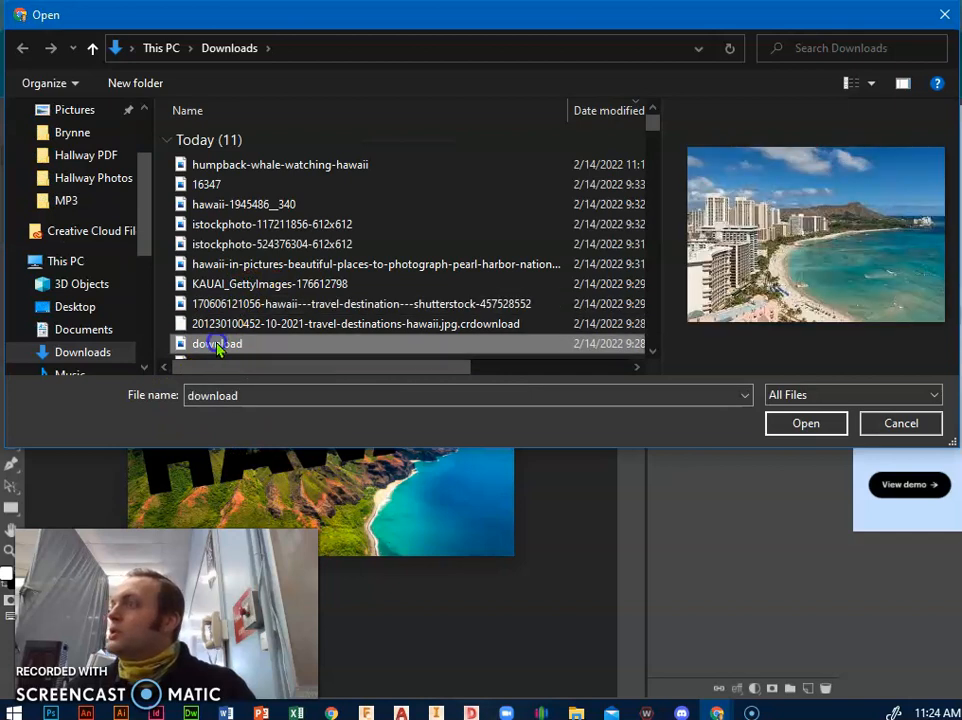
click(229, 285)
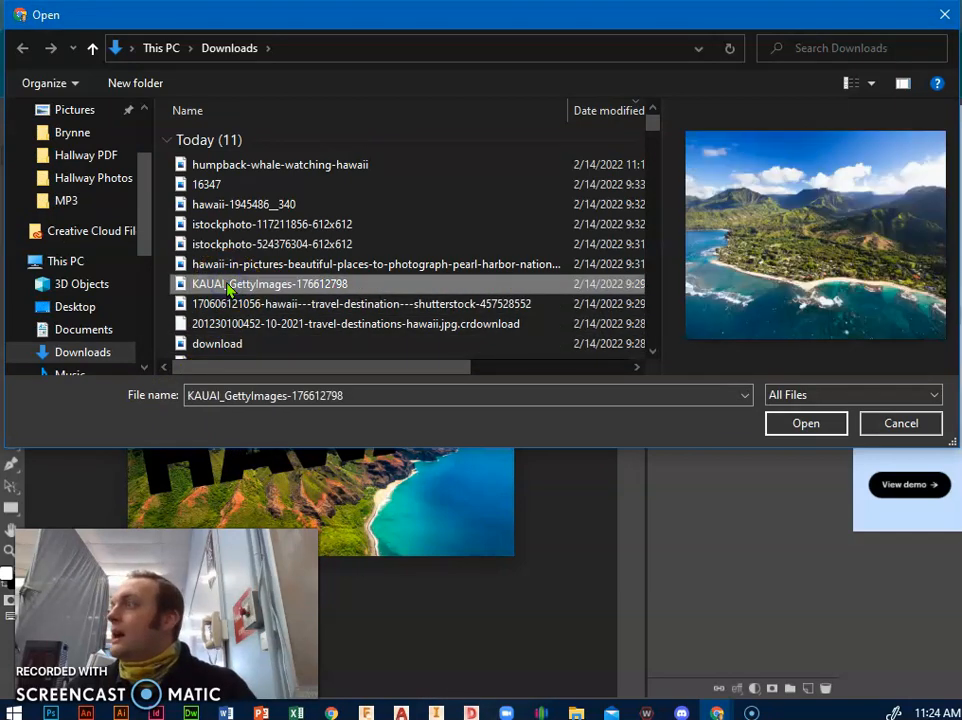
click(812, 423)
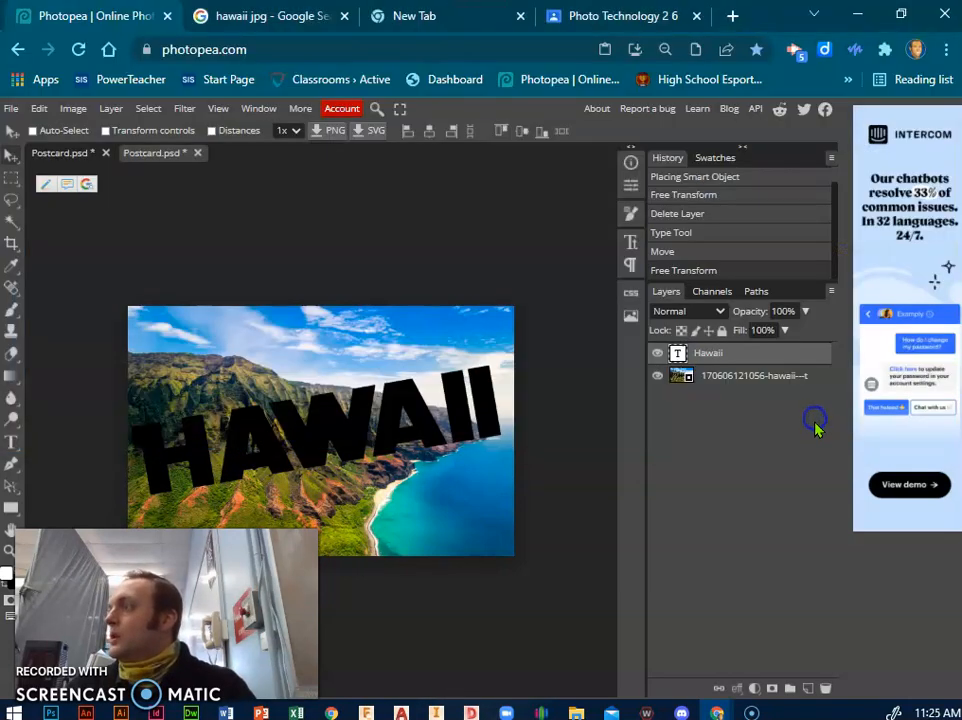
Step: Shrink the KAUAI photo to cover the letter H and put its layer beneath the Hawaii text layer
drag(480, 307, 316, 443)
drag(280, 500, 239, 449)
drag(738, 357, 732, 386)
click(728, 357)
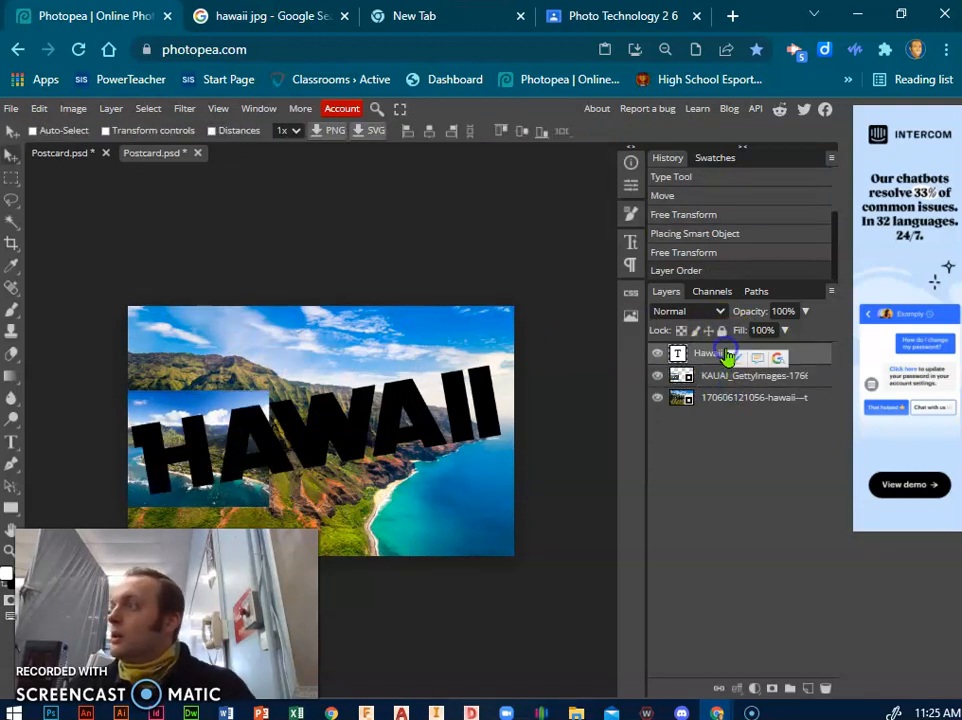
click(12, 223)
click(193, 443)
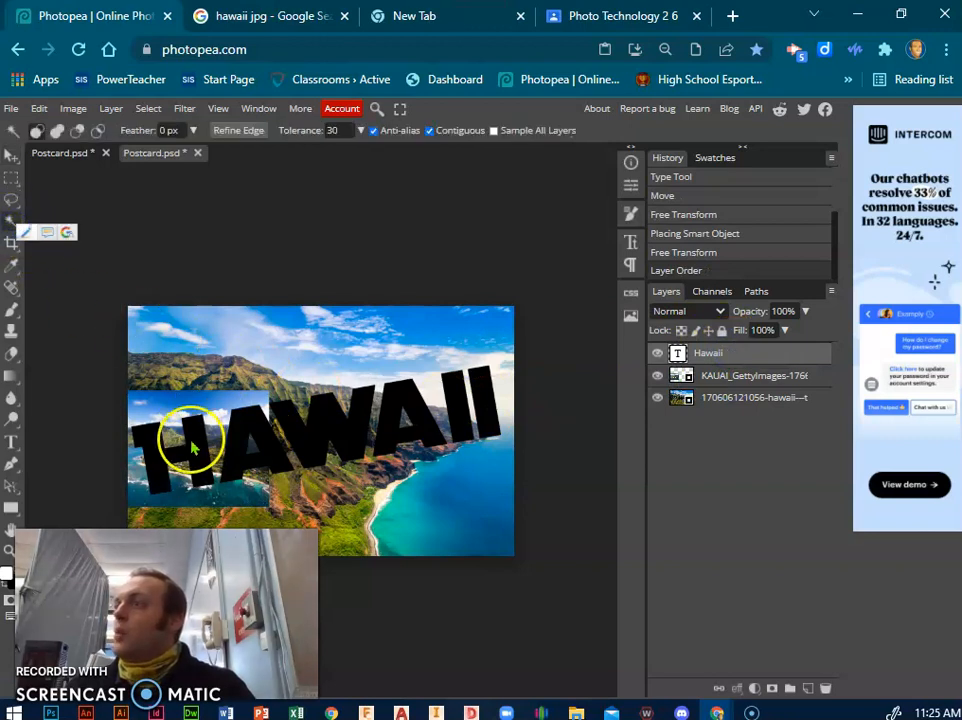
click(730, 370)
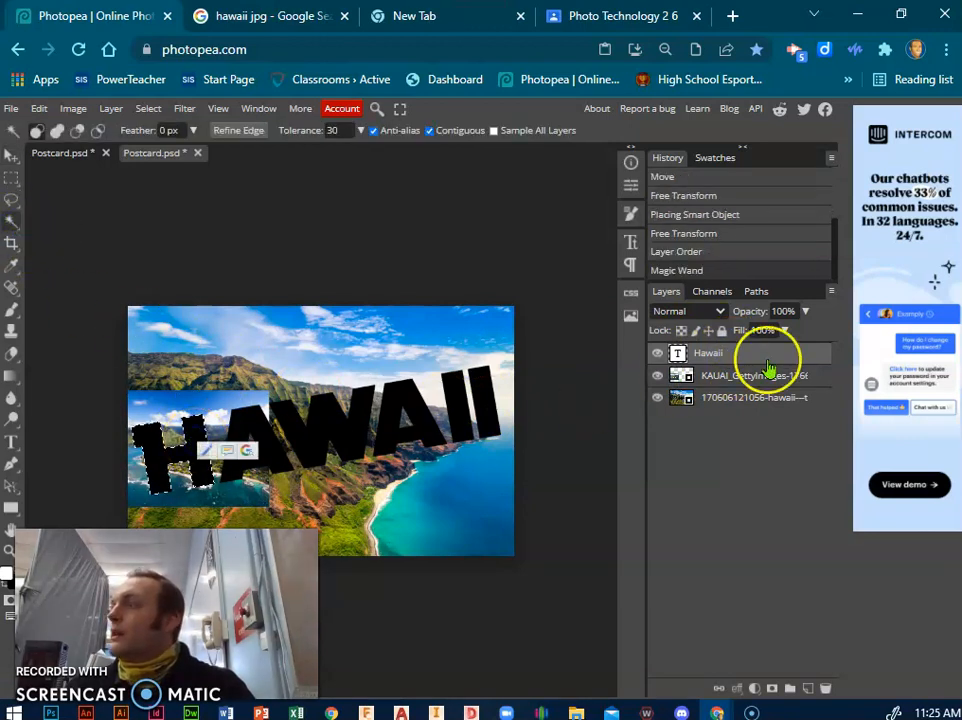
click(61, 134)
click(39, 108)
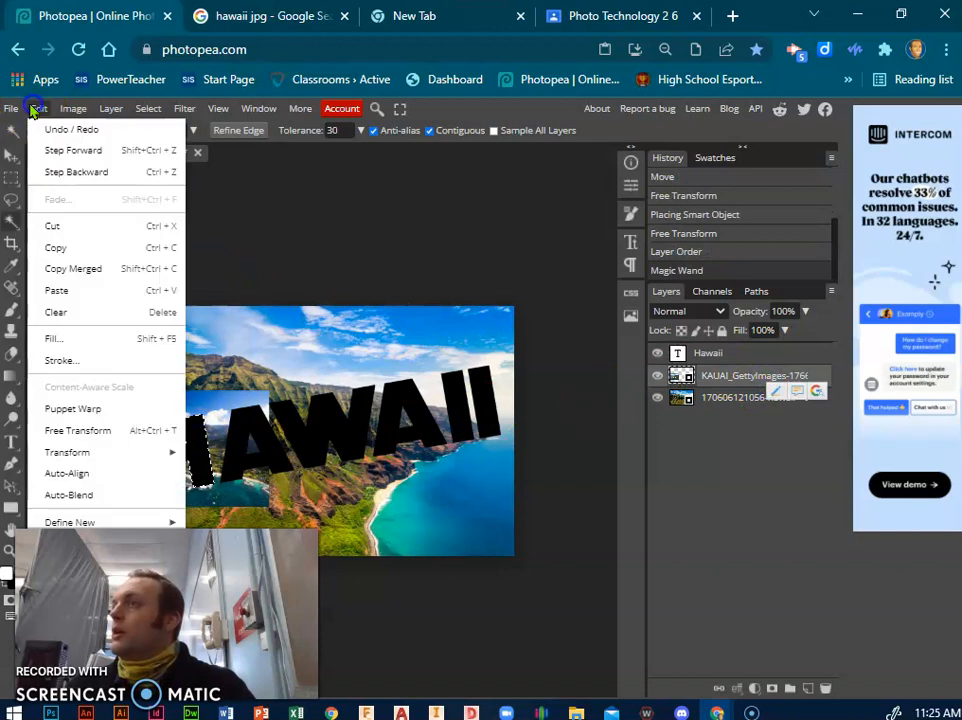
click(105, 440)
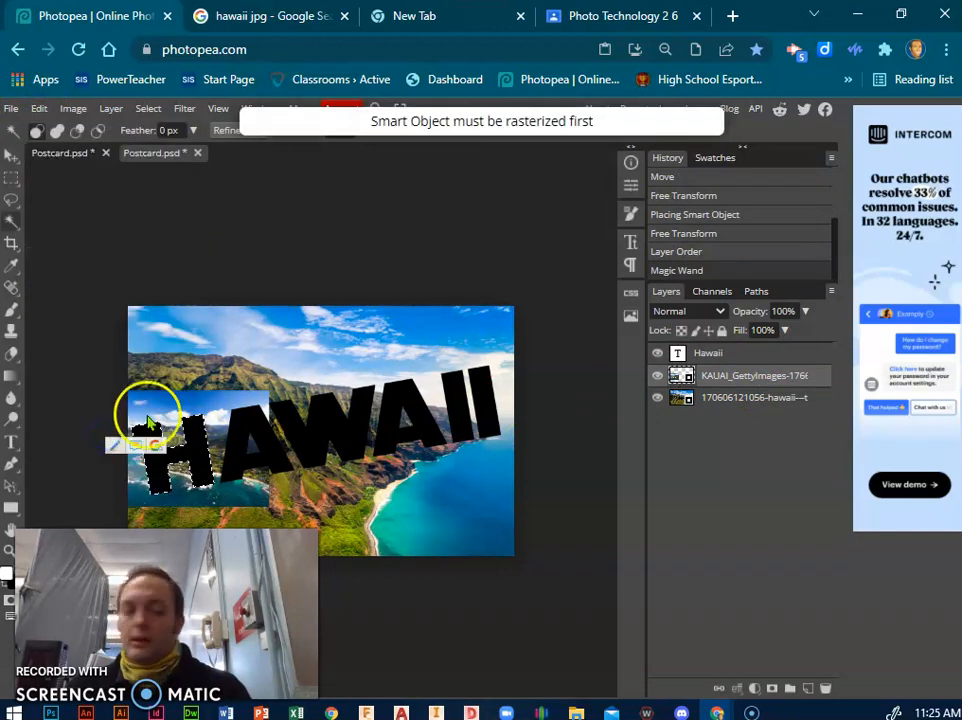
click(220, 300)
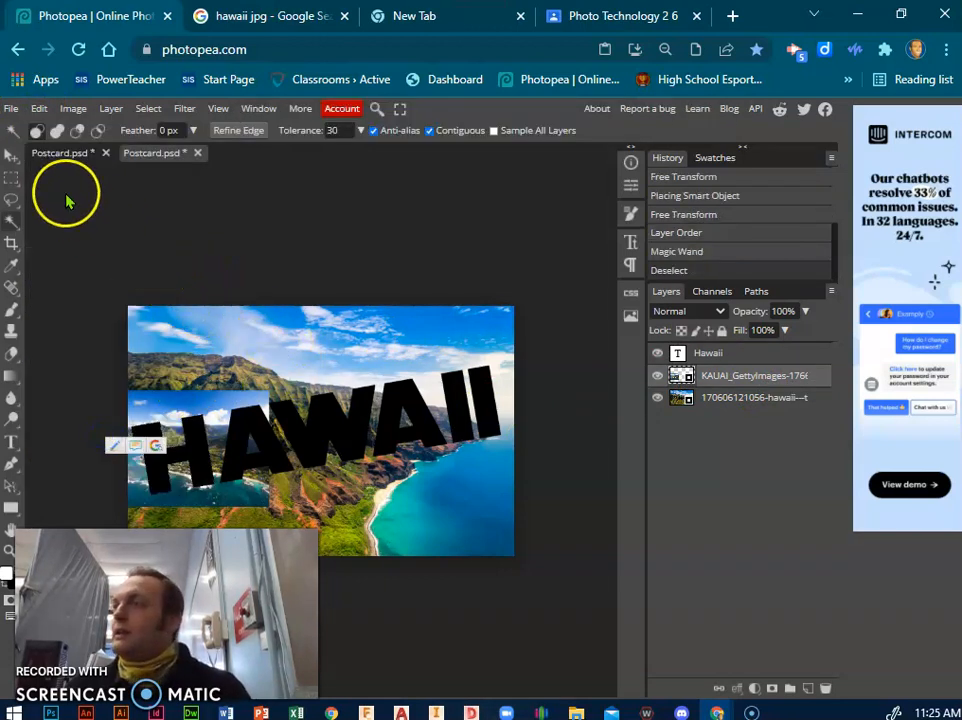
Step: Scale the KAUAI photo down to about 4.65% and position it just behind the letter H
click(40, 108)
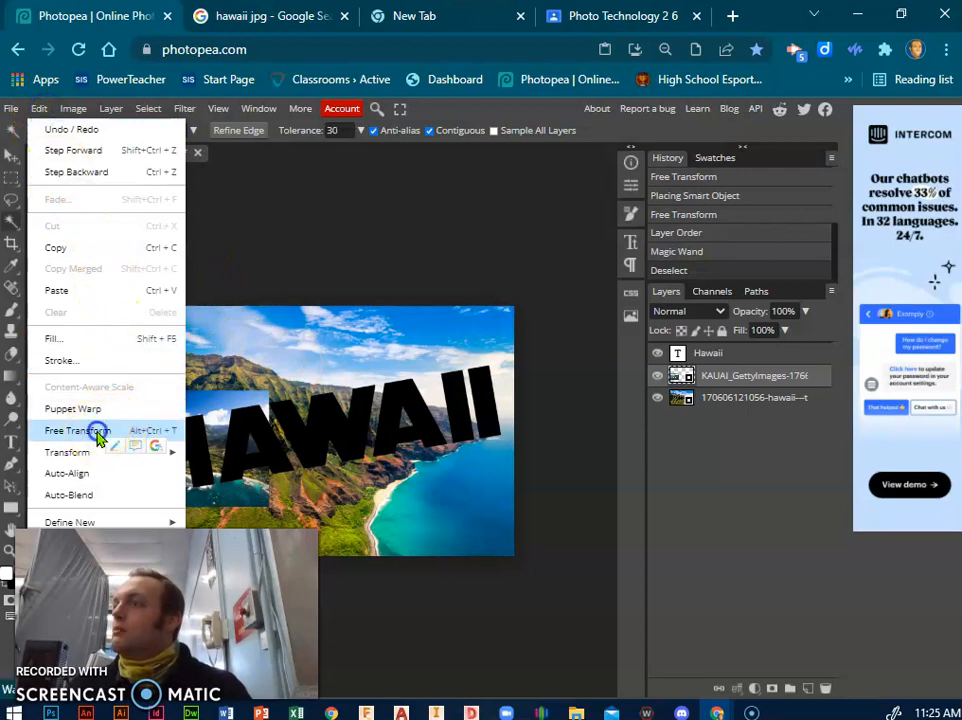
click(120, 430)
drag(268, 390, 221, 428)
drag(189, 490, 194, 481)
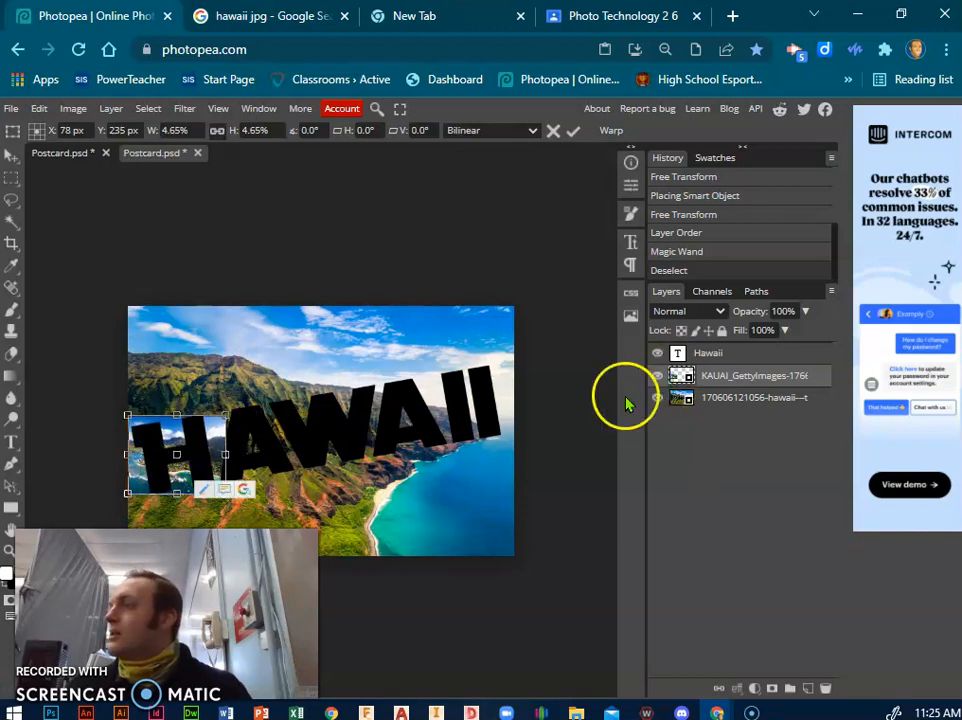
click(573, 130)
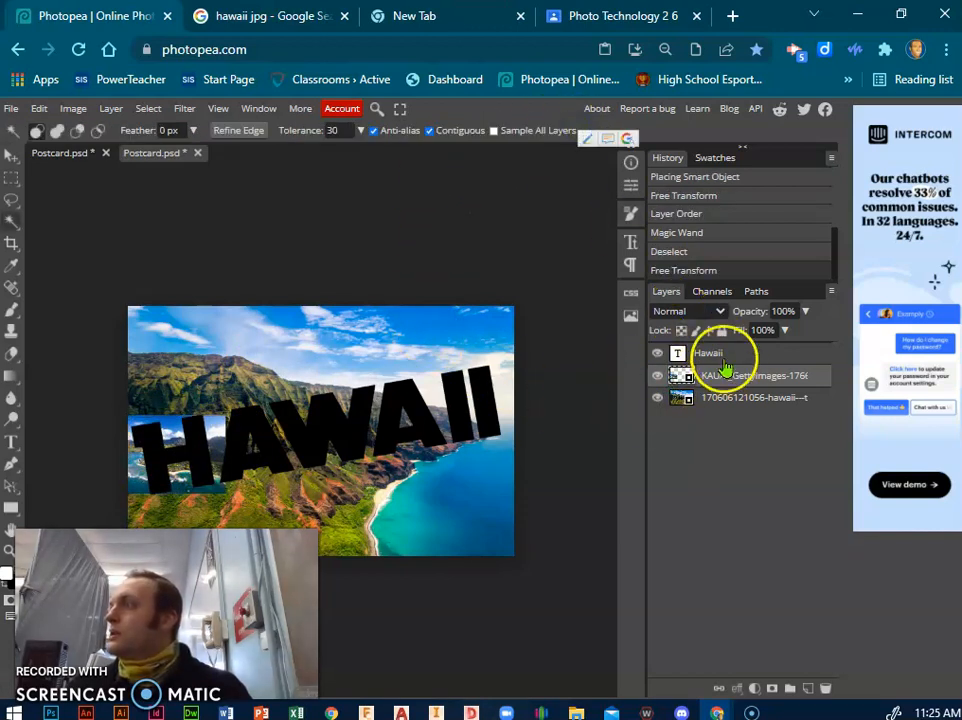
Step: Select the letter H of the Hawaii text with the Magic Wand and rasterize the KAUAI photo layer
click(720, 352)
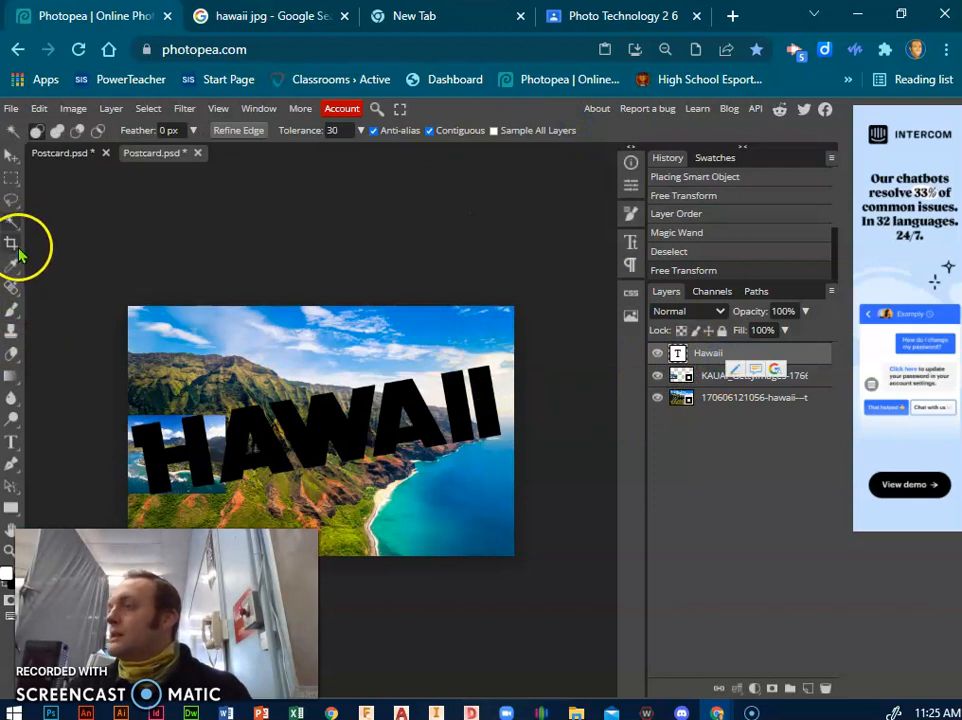
click(150, 458)
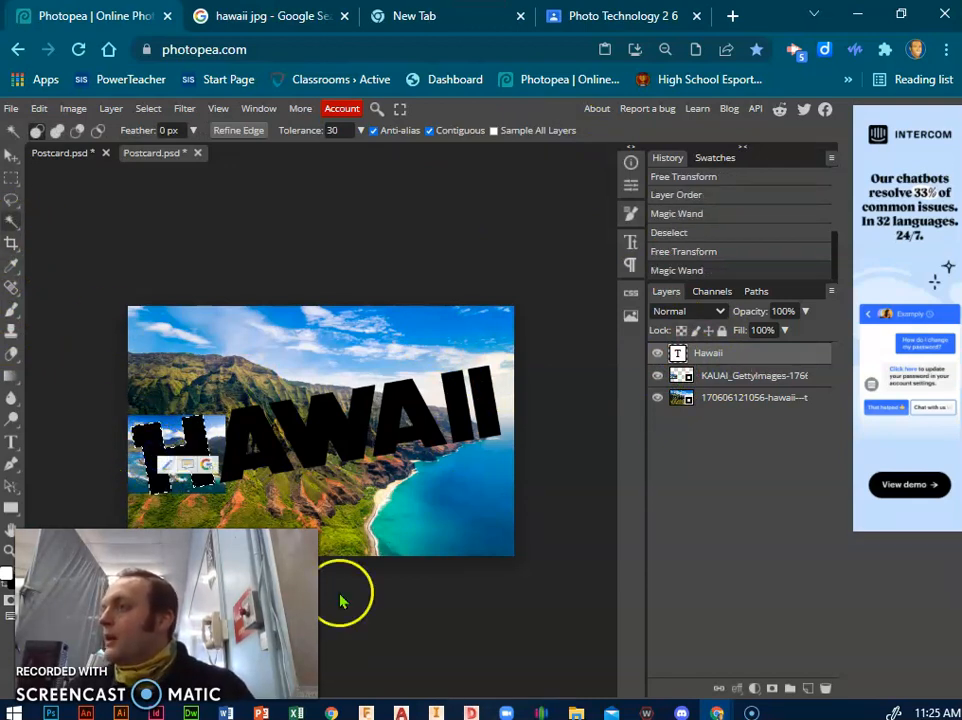
right_click(699, 378)
click(728, 488)
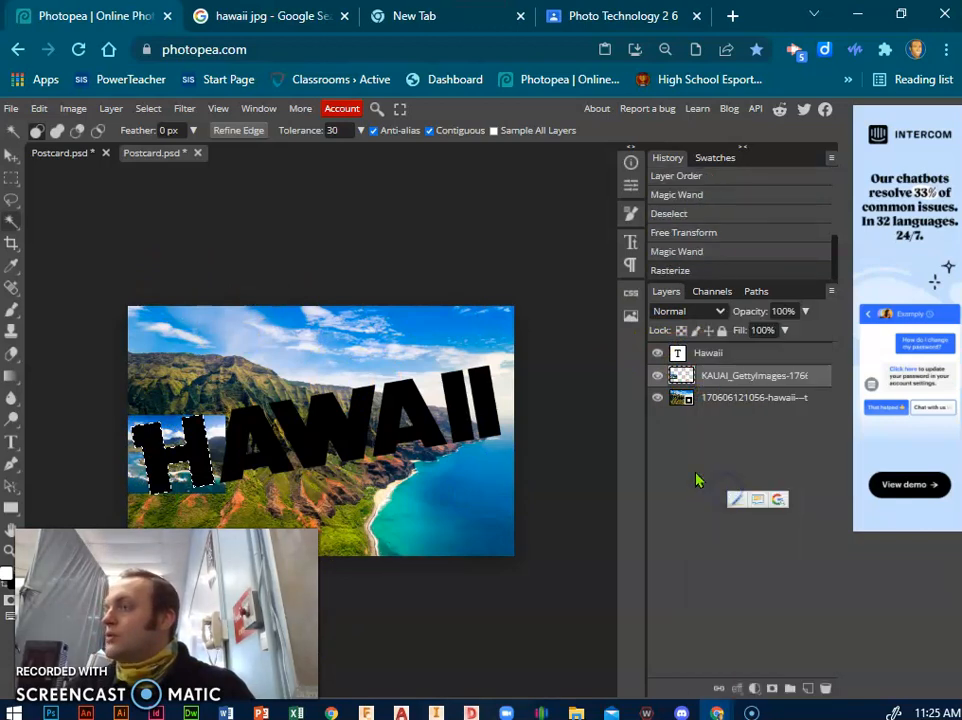
Step: Delete the KAUAI photo's area outside the letter H and check the cutout with the Hawaii text temporarily hidden
click(148, 110)
click(154, 174)
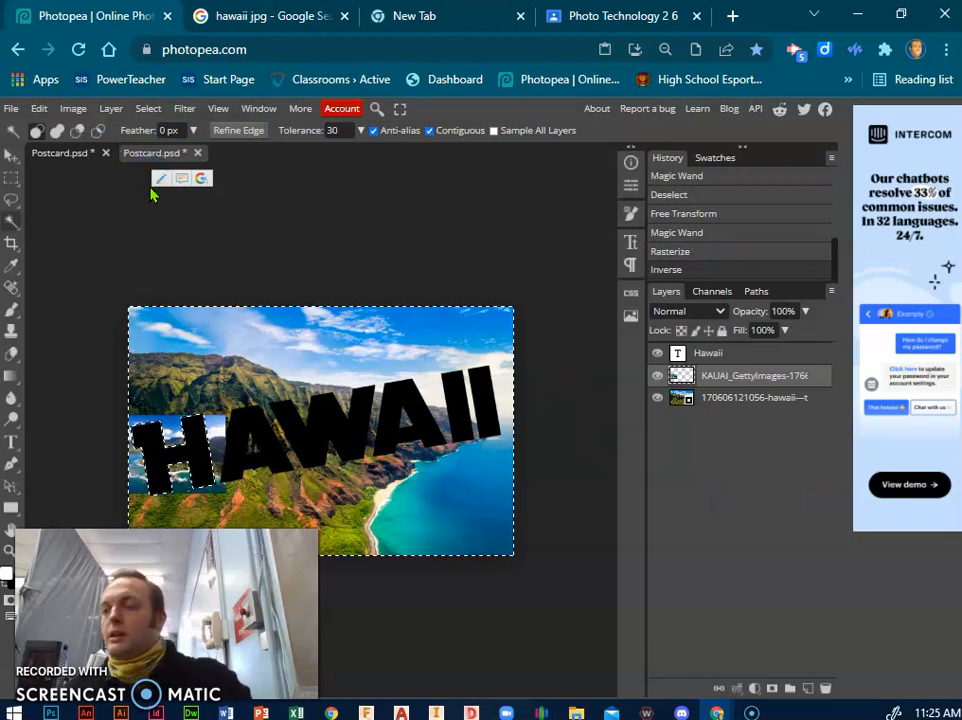
key(Delete)
key(ctrl+d)
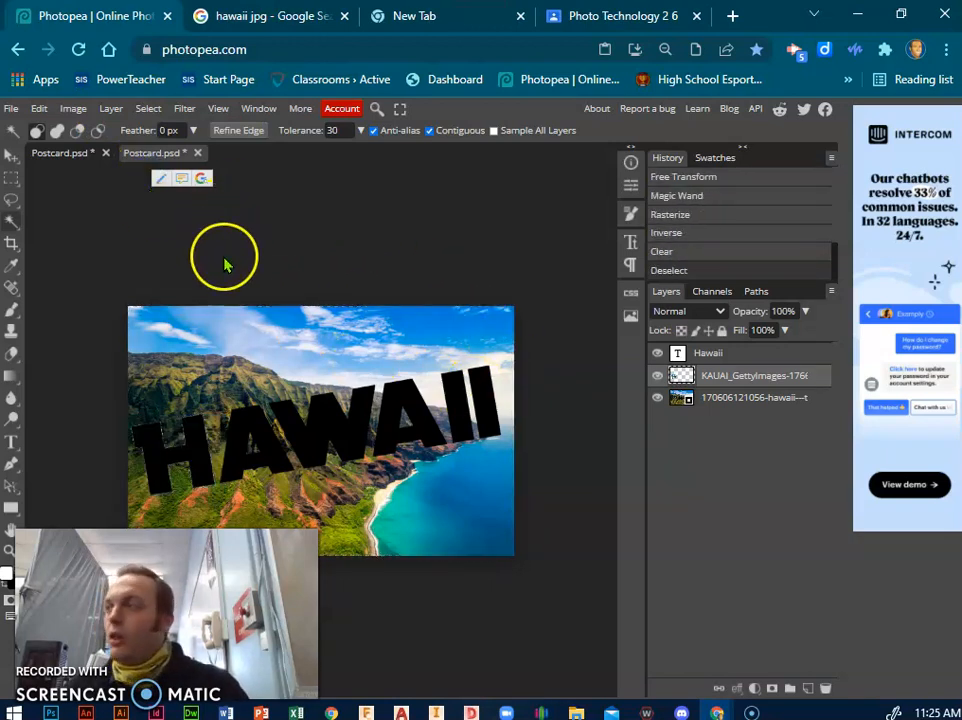
click(657, 355)
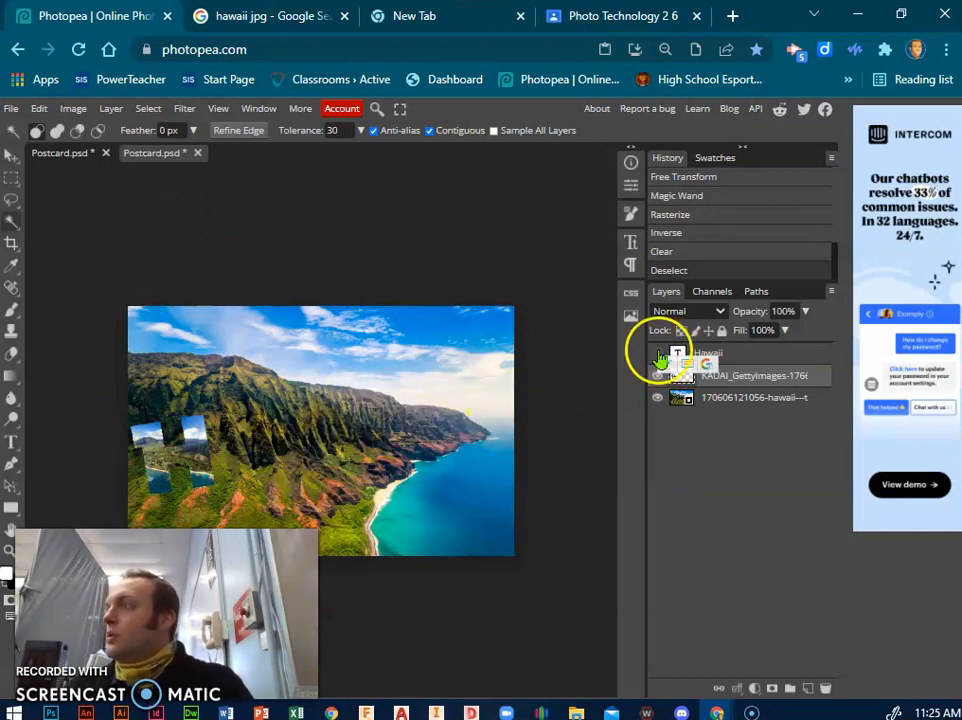
click(657, 355)
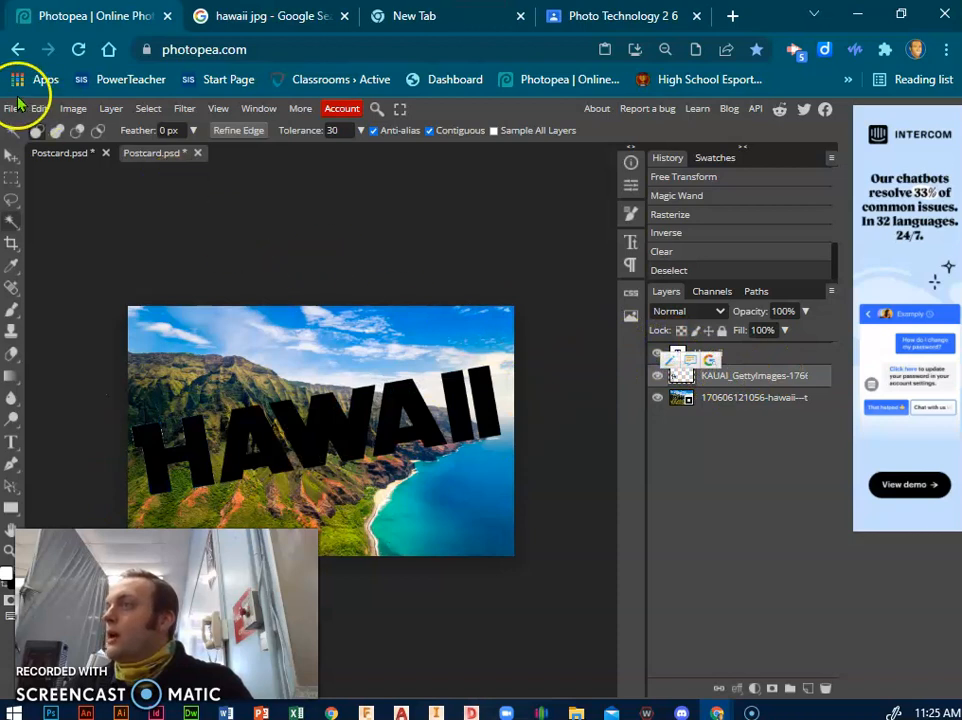
Step: Place the downloaded palm-tree sunset photo hawaii-1945486__340 into the postcard
click(10, 109)
click(45, 172)
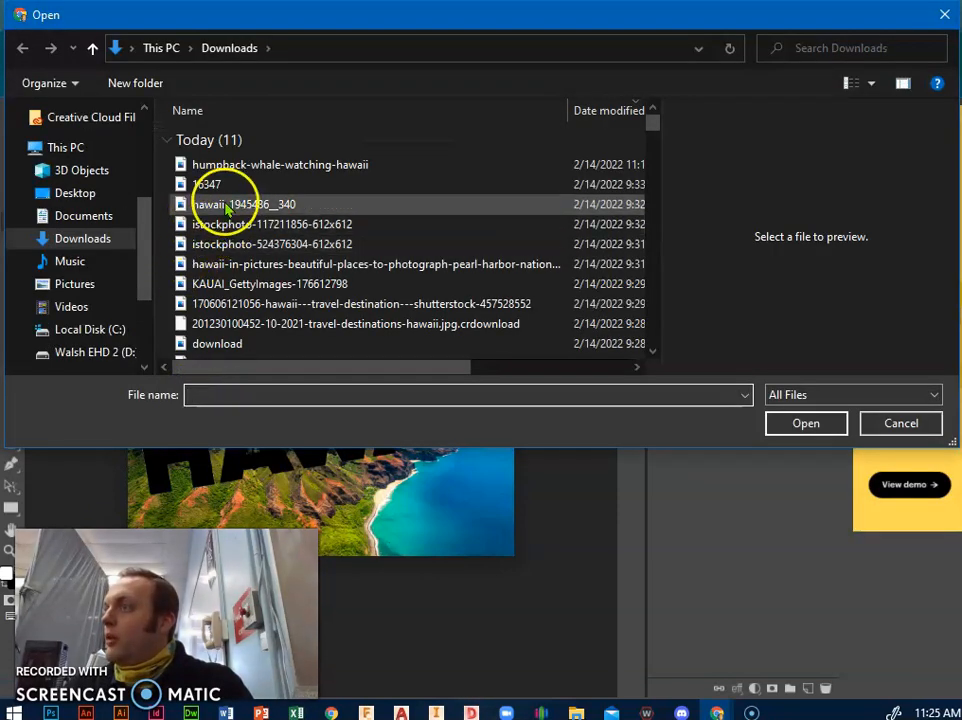
click(210, 204)
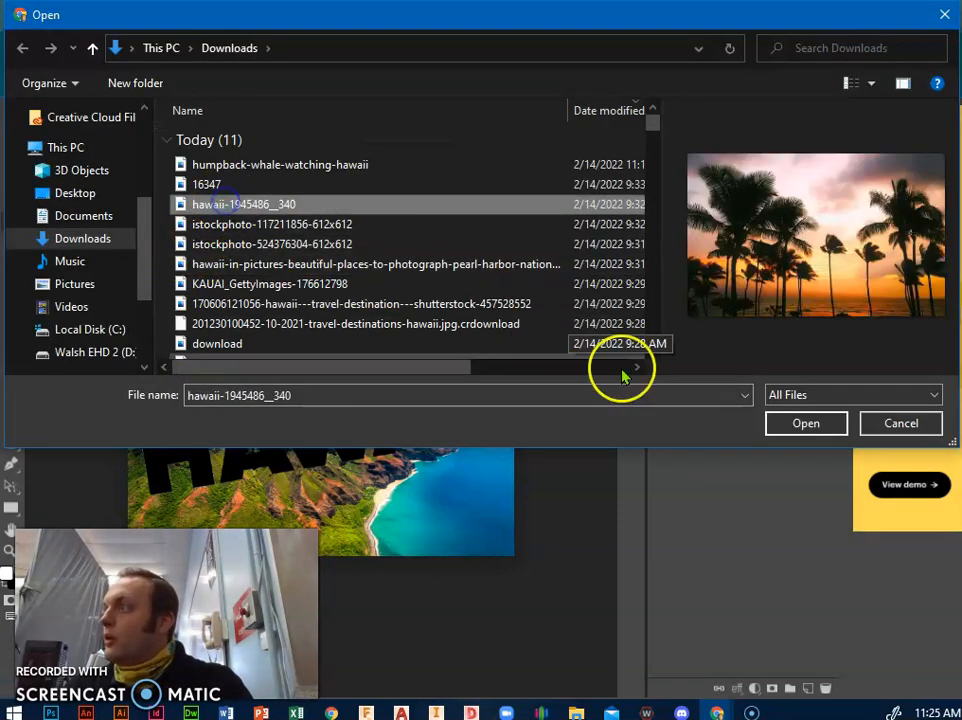
click(772, 427)
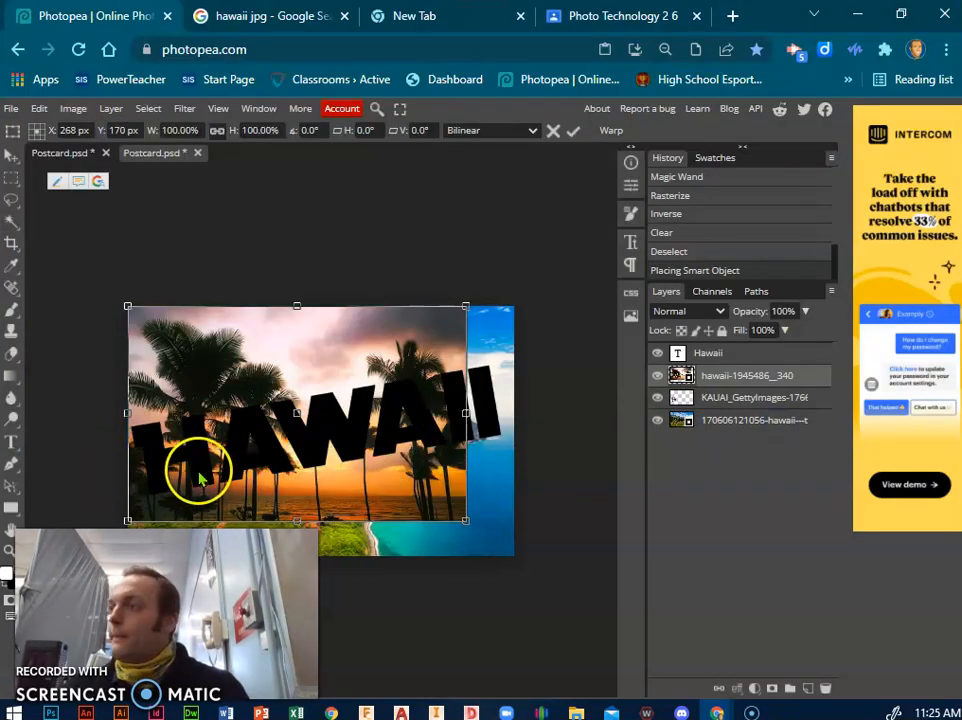
Step: Scale the sunset photo to about 34.9%, position it behind the first letter A and rotate it about -13.4°
drag(123, 519, 350, 434)
drag(407, 358, 241, 460)
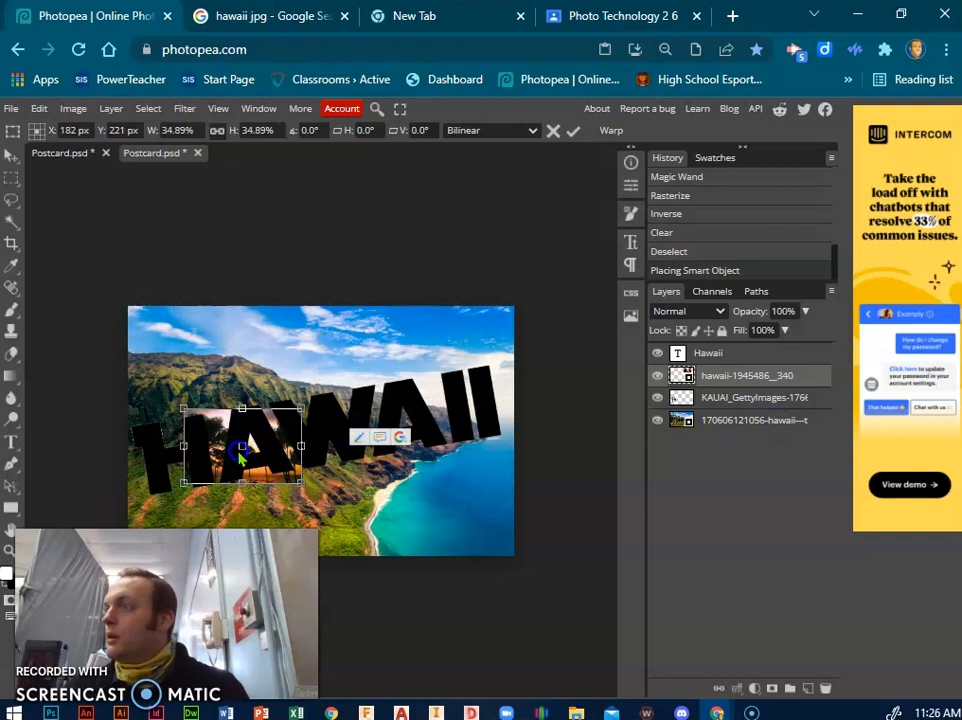
drag(307, 398, 293, 386)
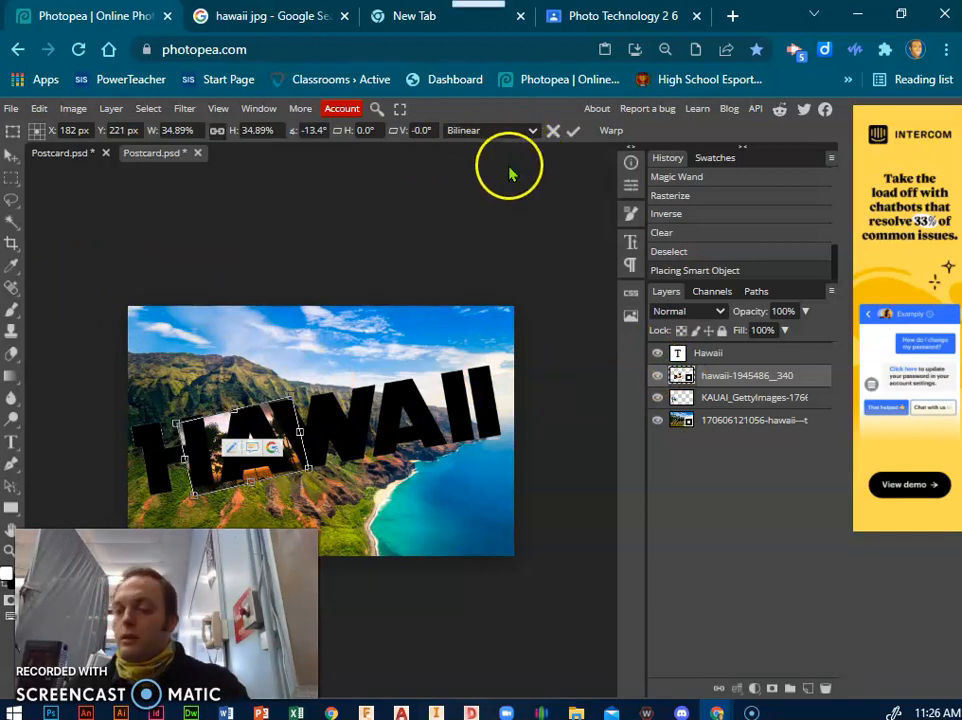
click(573, 130)
Step: Select the first letter A of the Hawaii text with the Magic Wand and rasterize the sunset photo layer
click(734, 352)
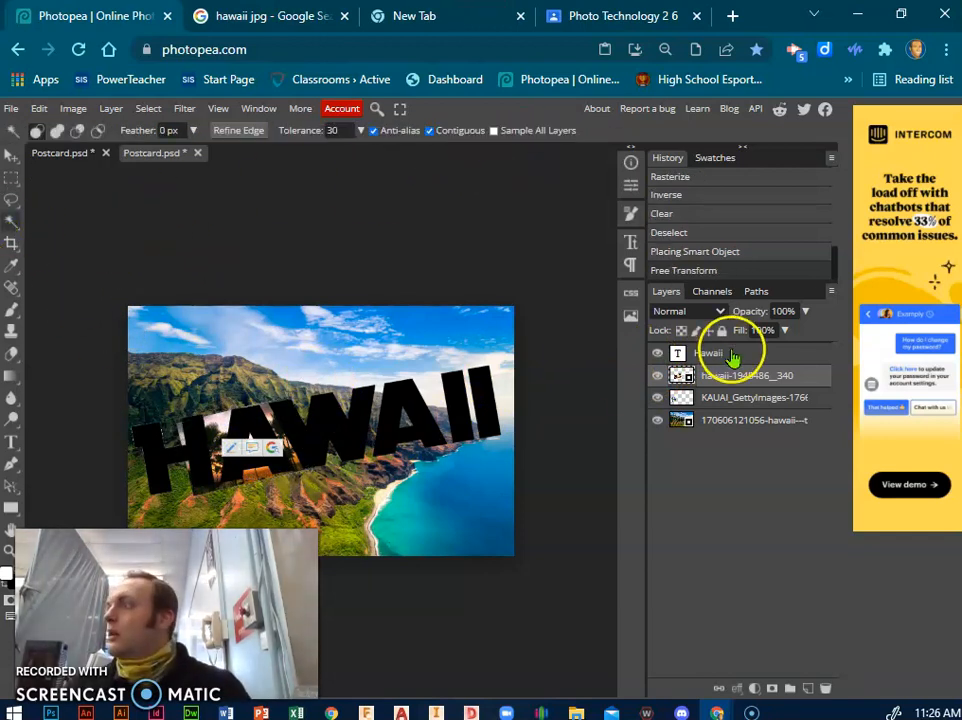
click(271, 447)
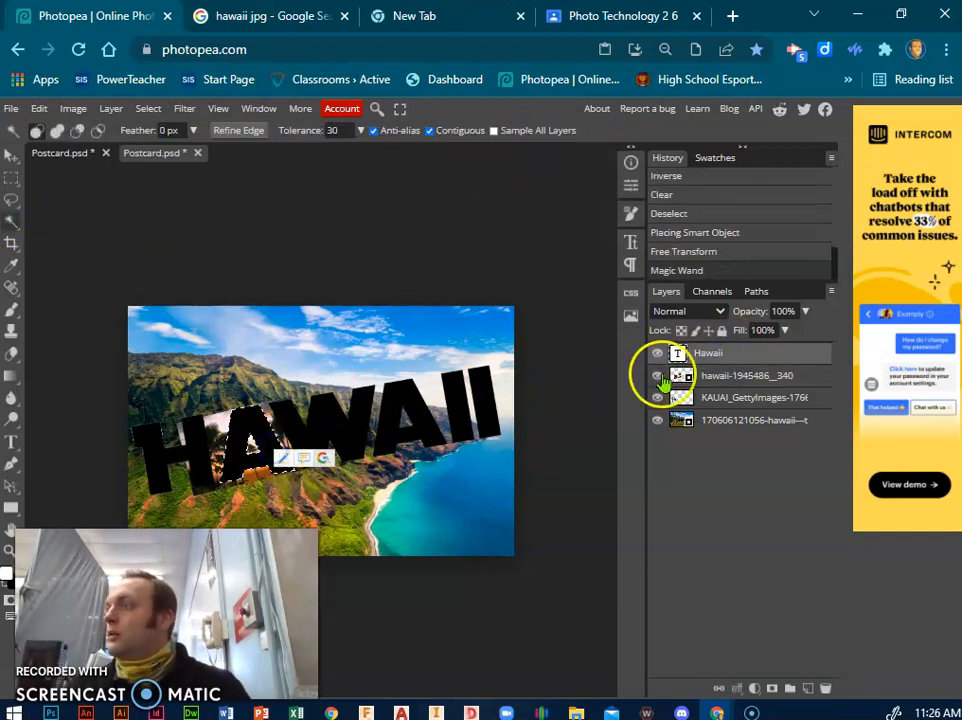
right_click(700, 376)
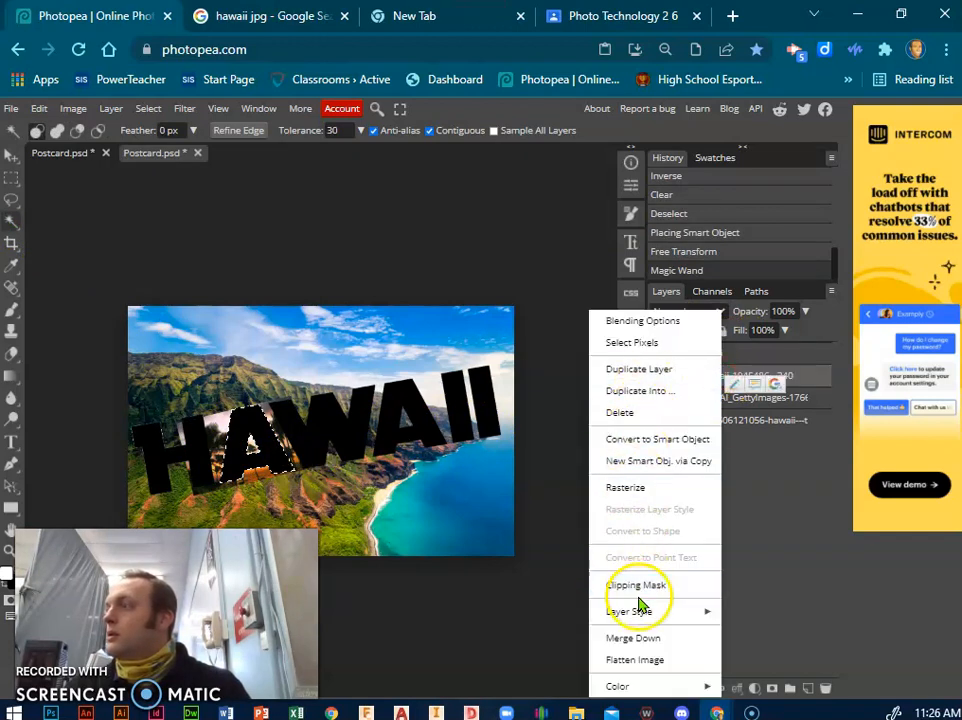
click(627, 488)
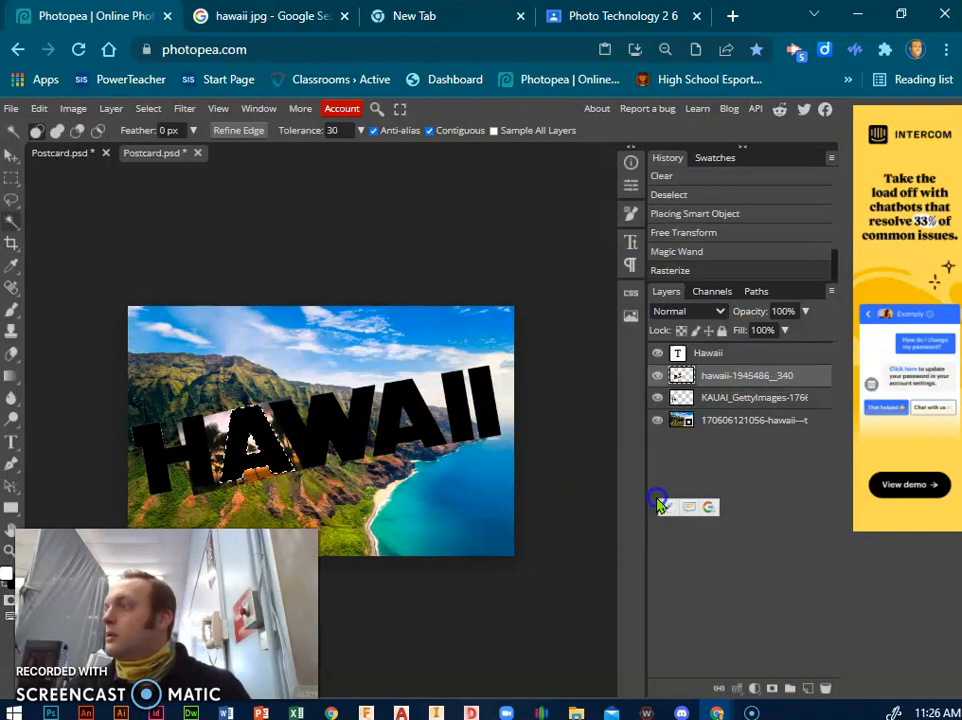
Step: Invert the selection, delete the sunset photo's area outside the first letter A, and deselect
click(148, 110)
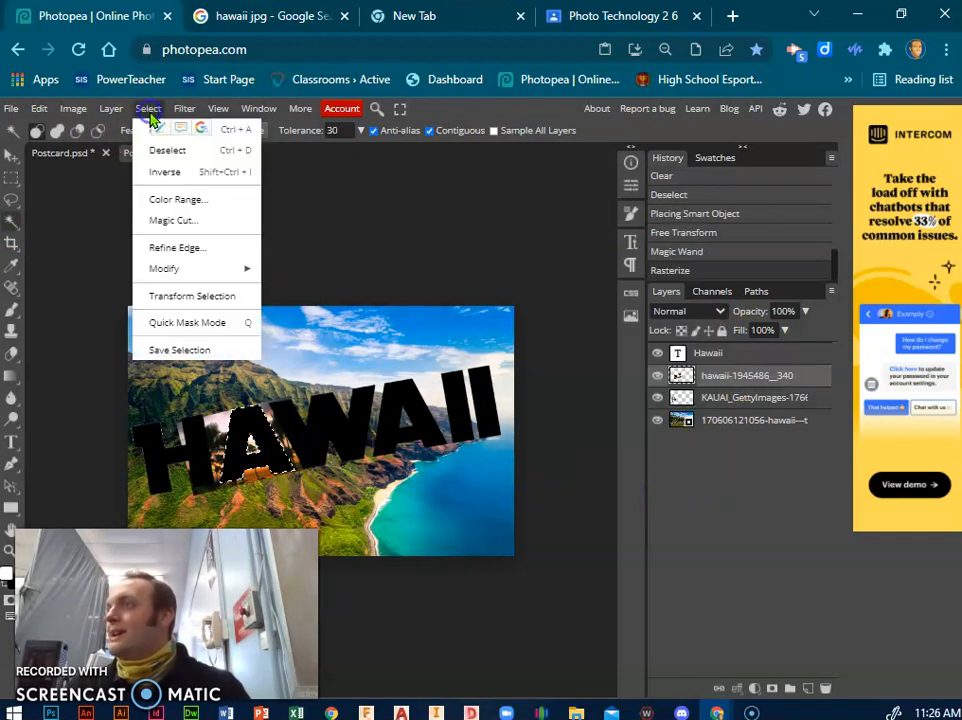
click(166, 175)
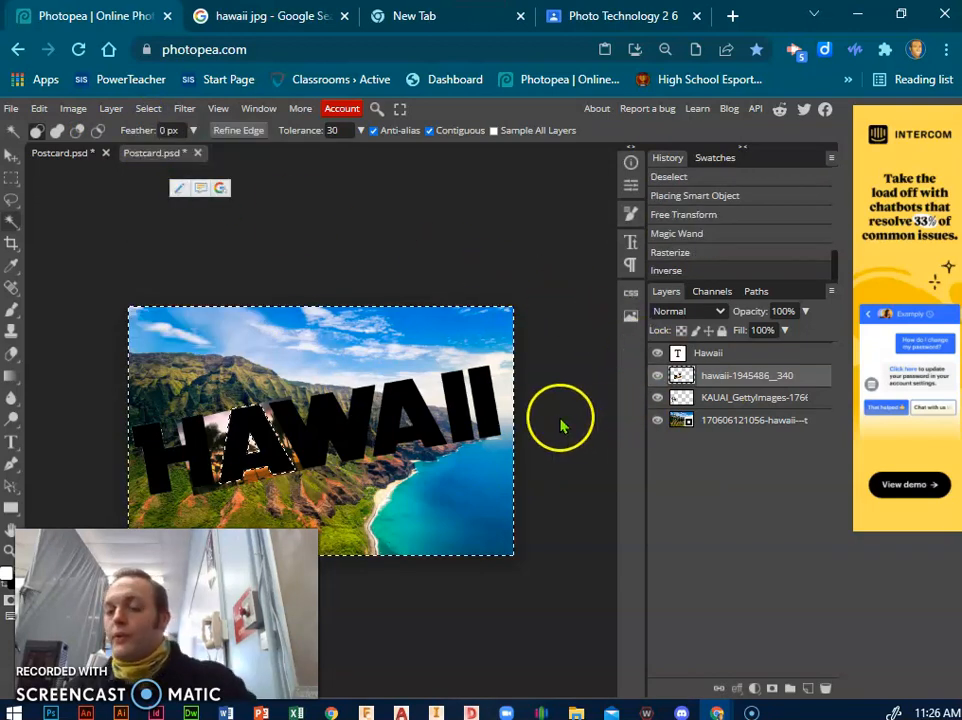
key(Delete)
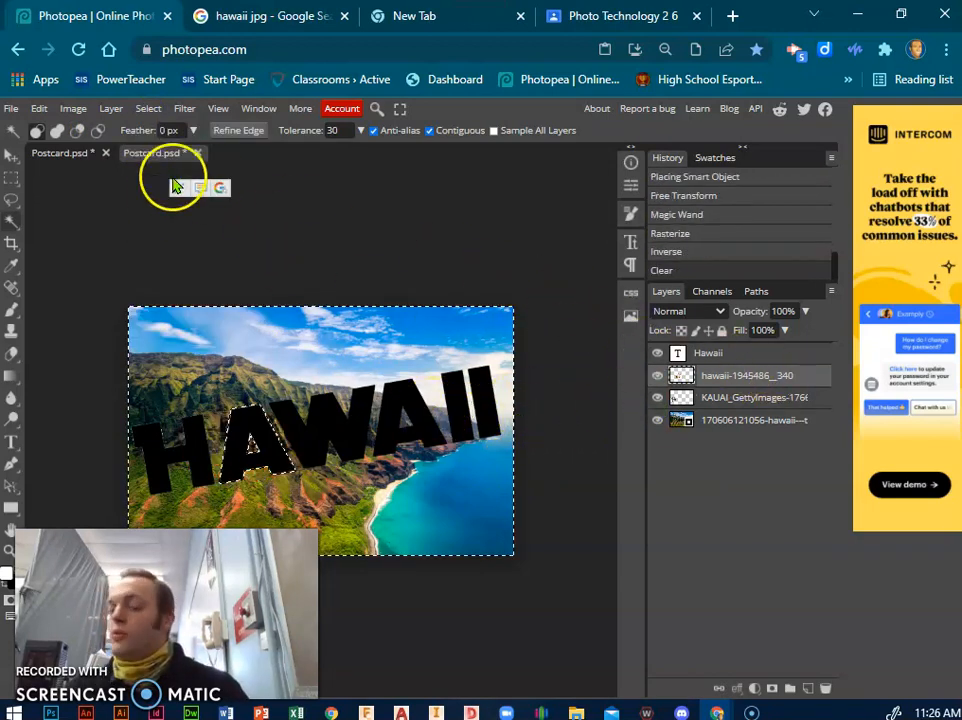
click(168, 266)
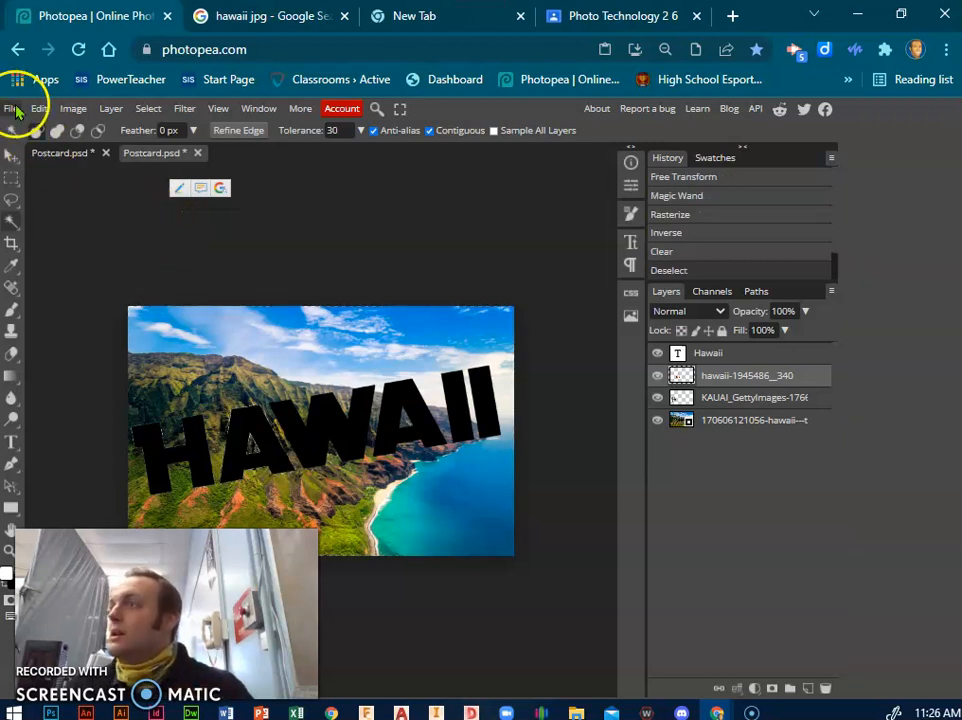
click(11, 108)
click(42, 174)
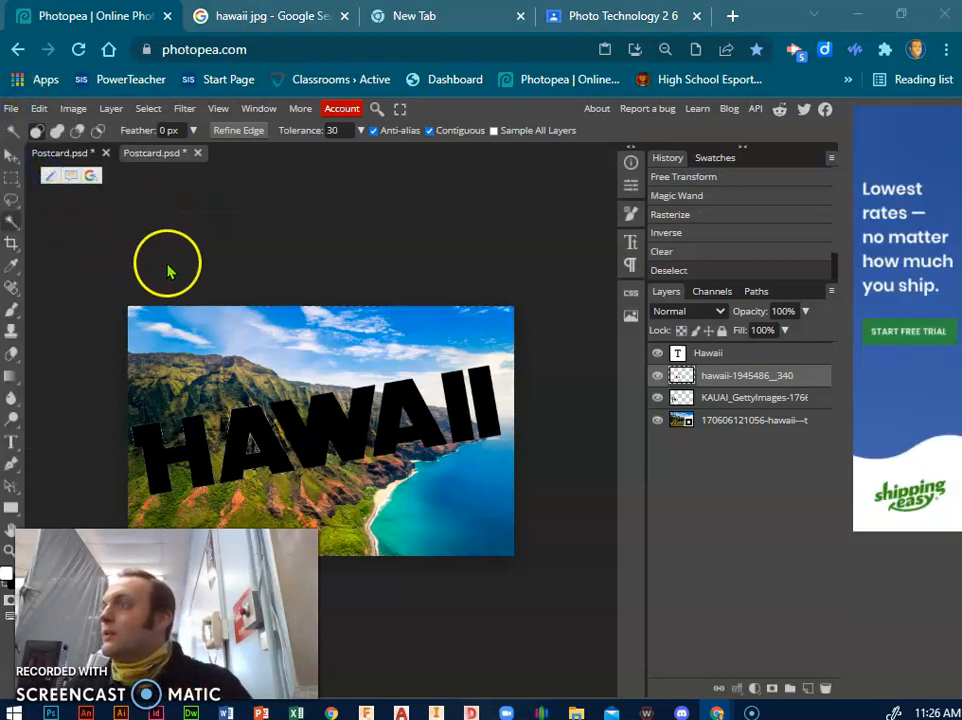
click(243, 245)
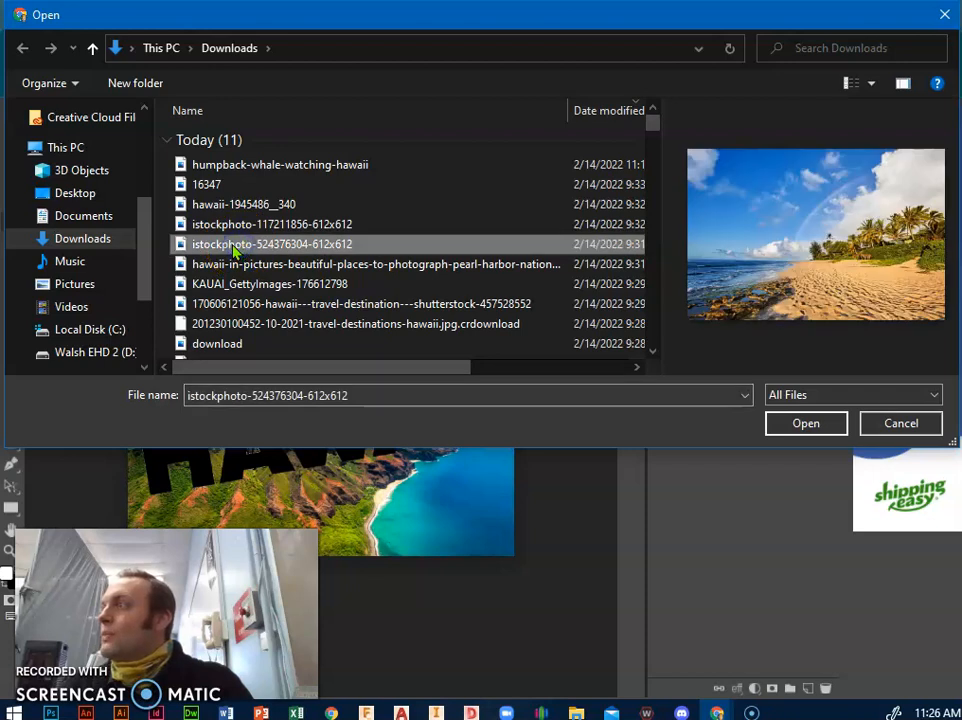
click(826, 430)
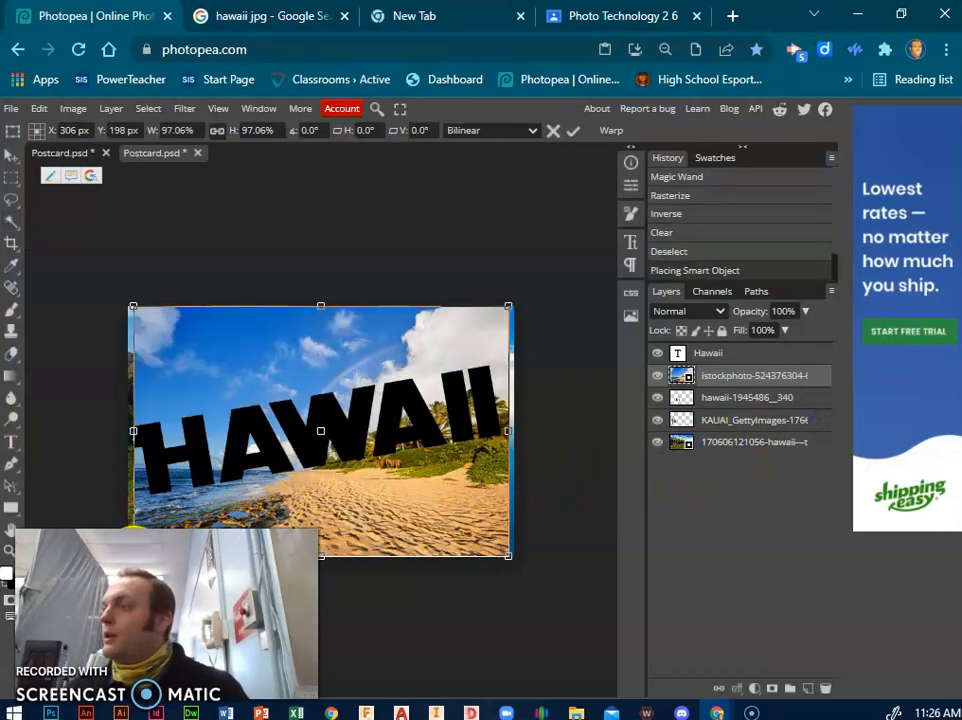
Step: Scale the beach photo to about 33.2%, position it behind the letter W and rotate it about -6.5°
drag(131, 304, 392, 432)
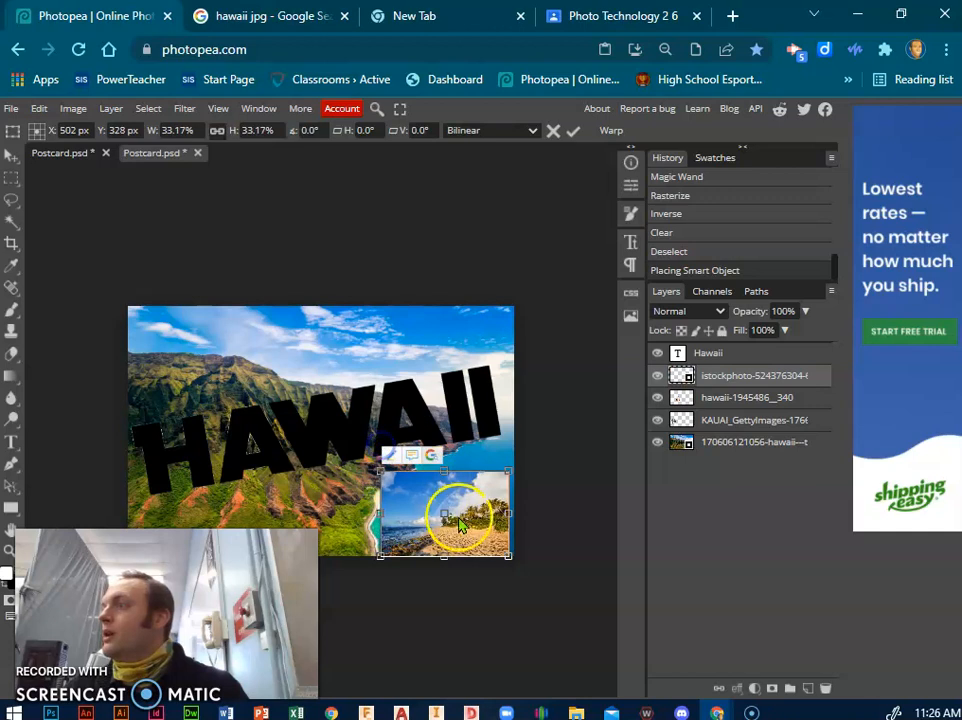
drag(428, 488, 335, 402)
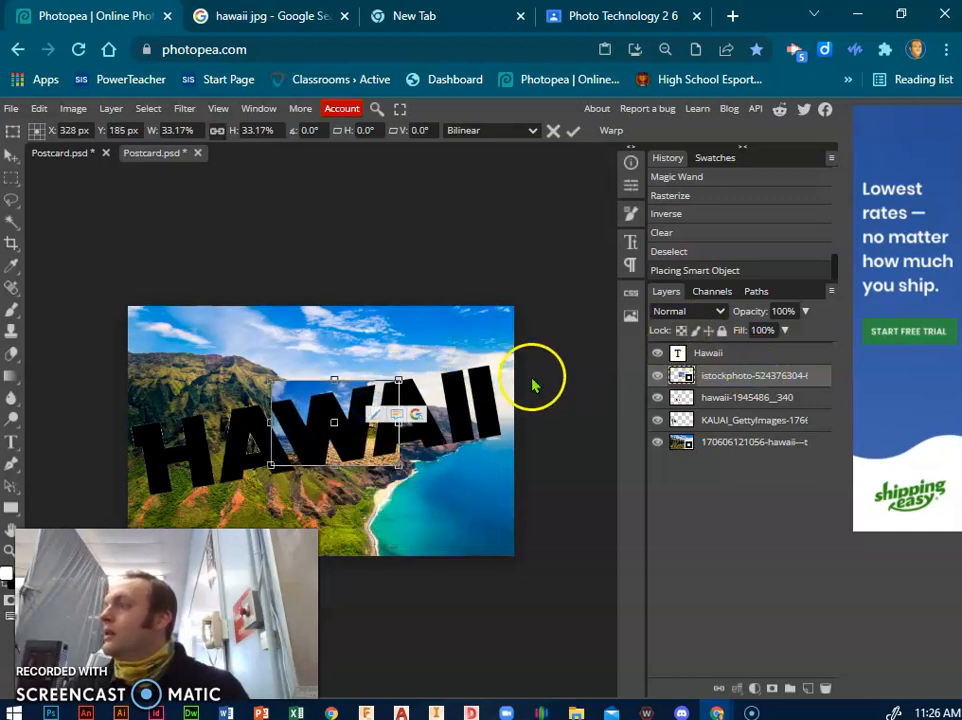
mouse_move(417, 378)
mouse_down()
mouse_move(401, 367)
mouse_move(413, 364)
mouse_up()
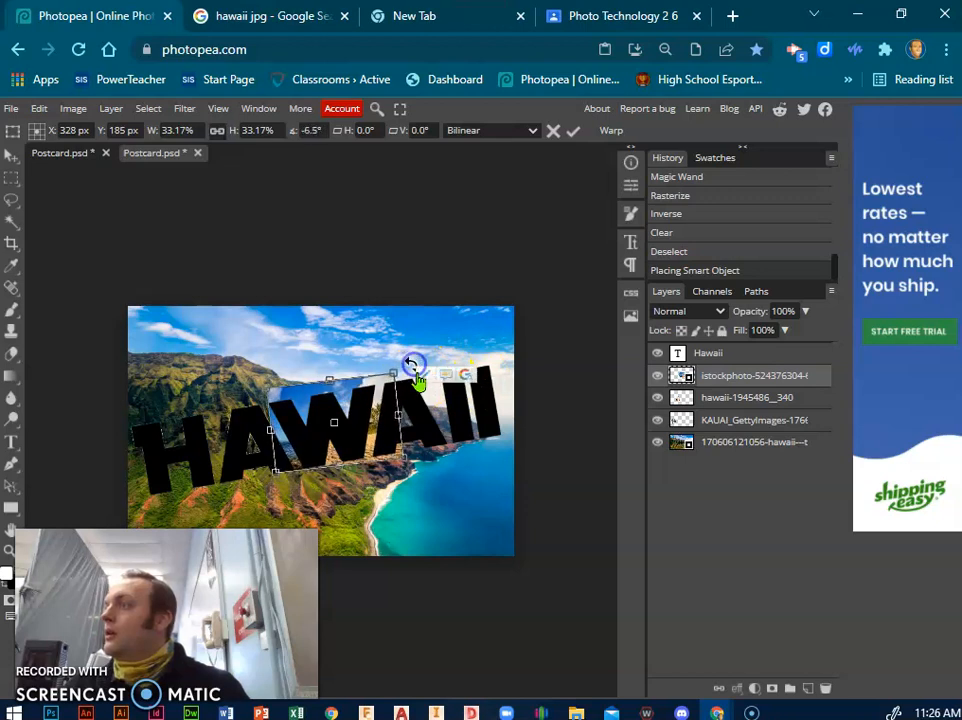
Step: Select the letter W of the Hawaii text with the Magic Wand and rasterize the beach photo layer
click(715, 350)
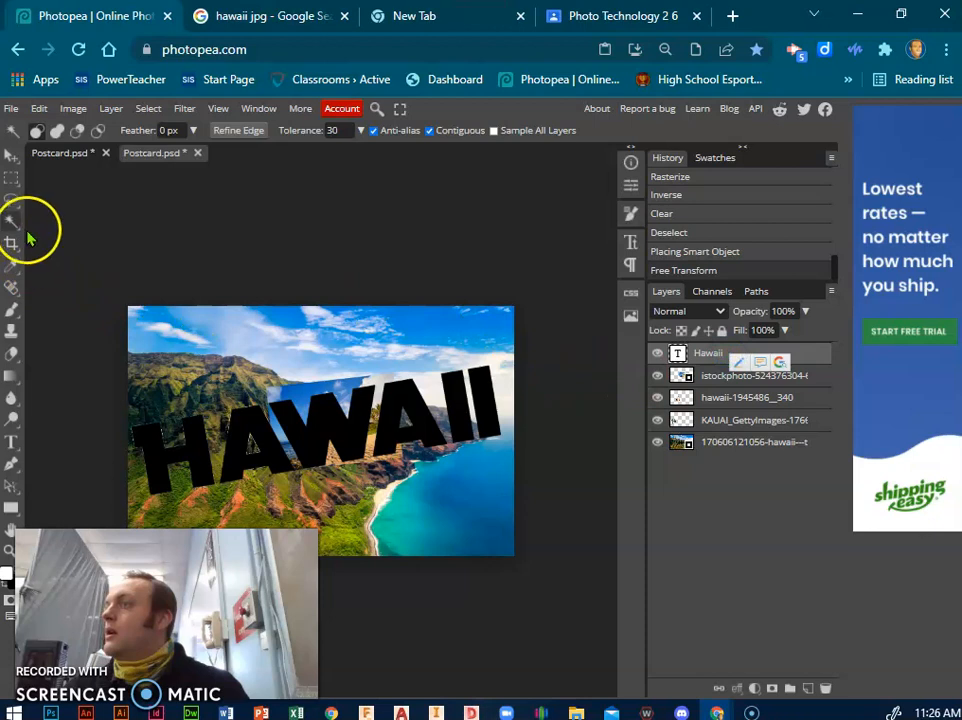
click(325, 425)
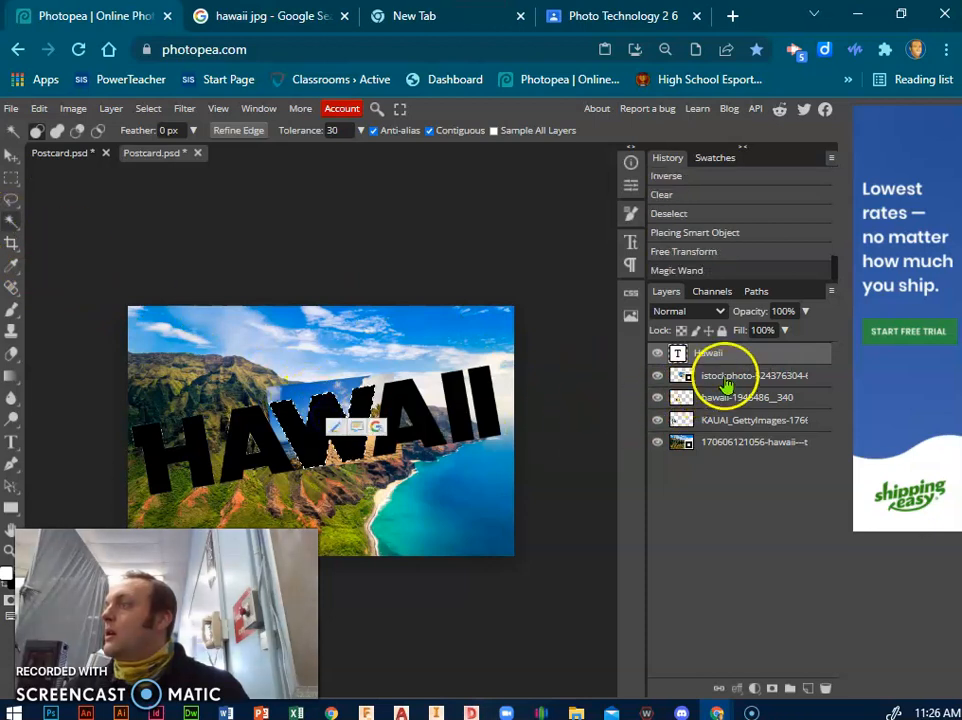
right_click(706, 377)
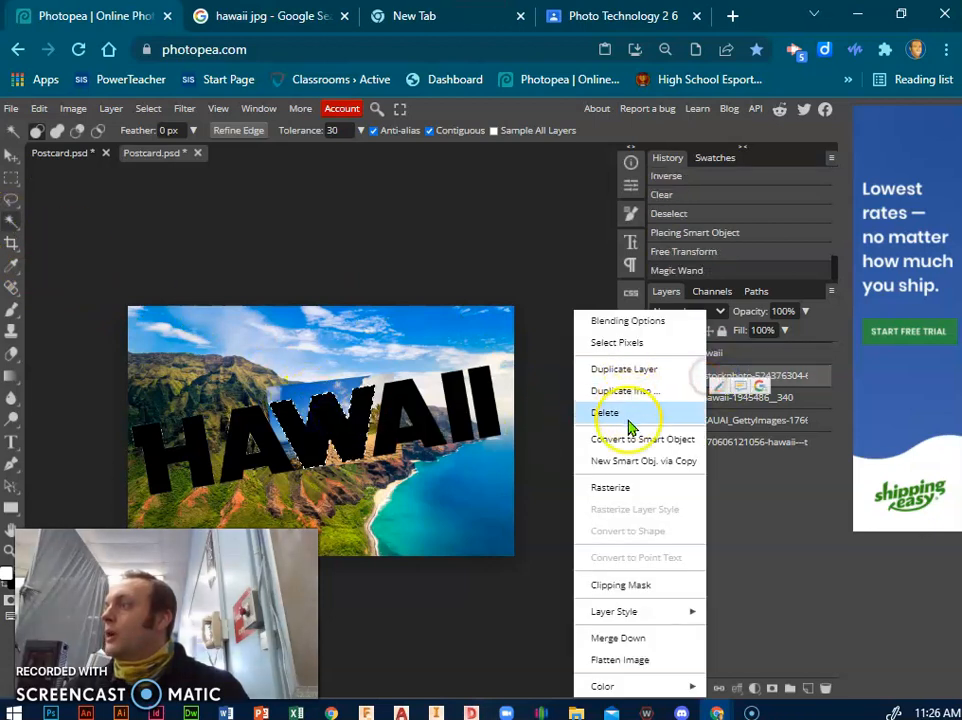
click(630, 487)
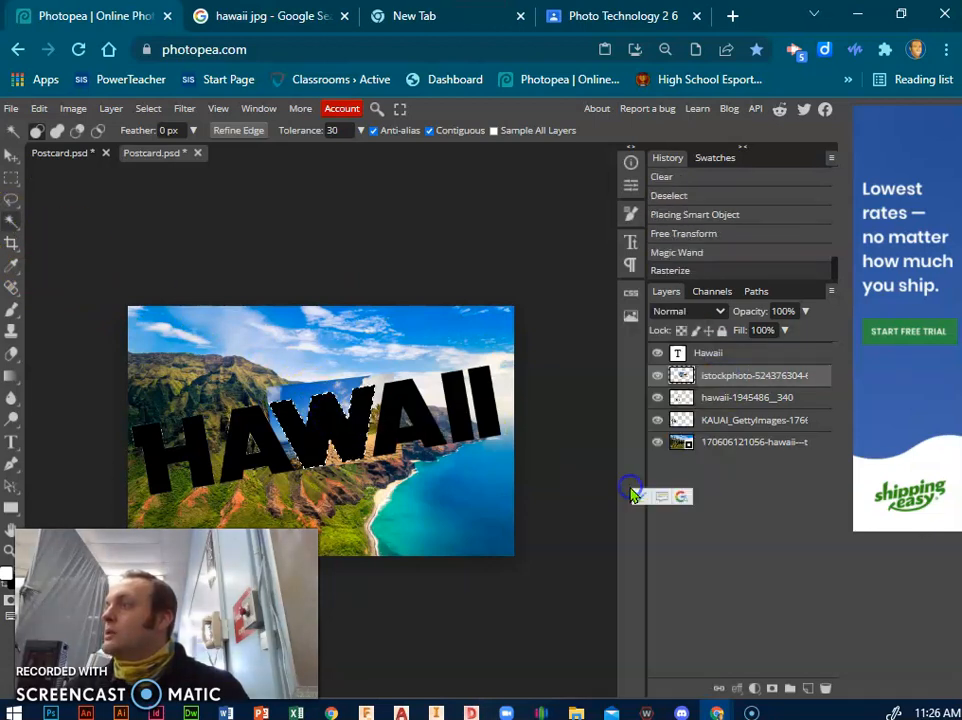
Step: Invert the selection, delete the beach photo's area outside the letter W, and deselect
click(150, 110)
click(165, 173)
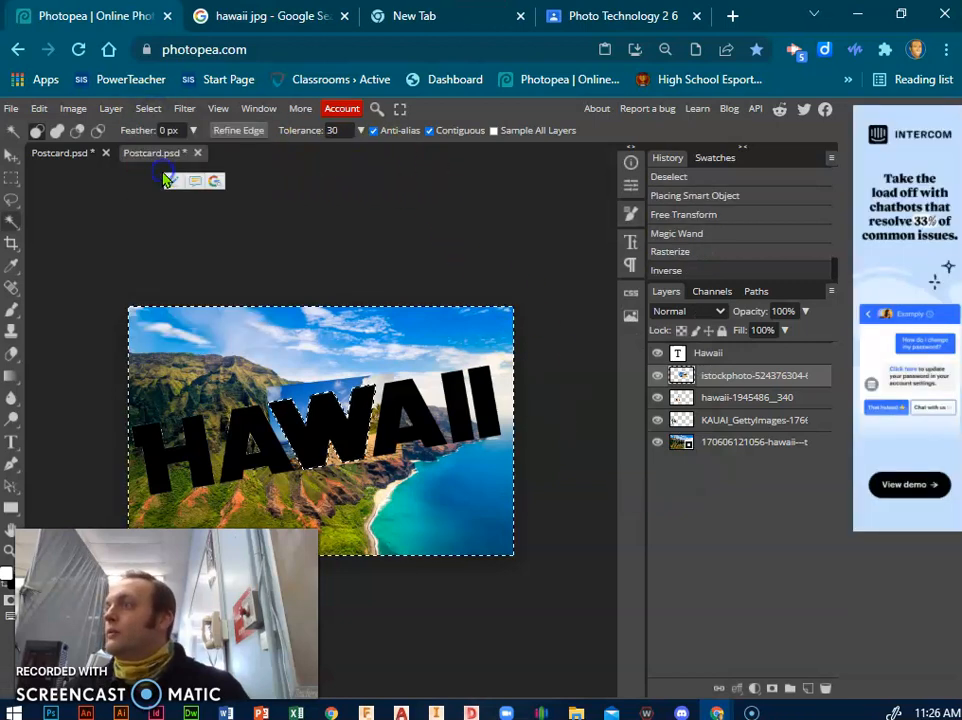
key(Delete)
key(ctrl+d)
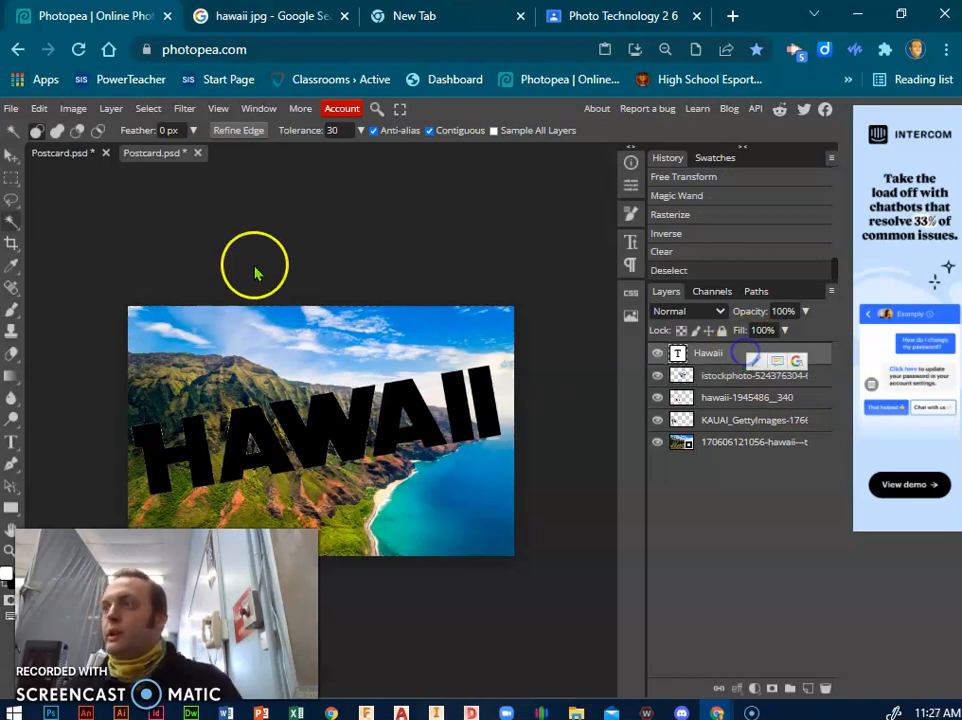
Step: Place the downloaded dancers photo 16347 into the postcard directly above the beach photo layer
click(11, 108)
click(703, 379)
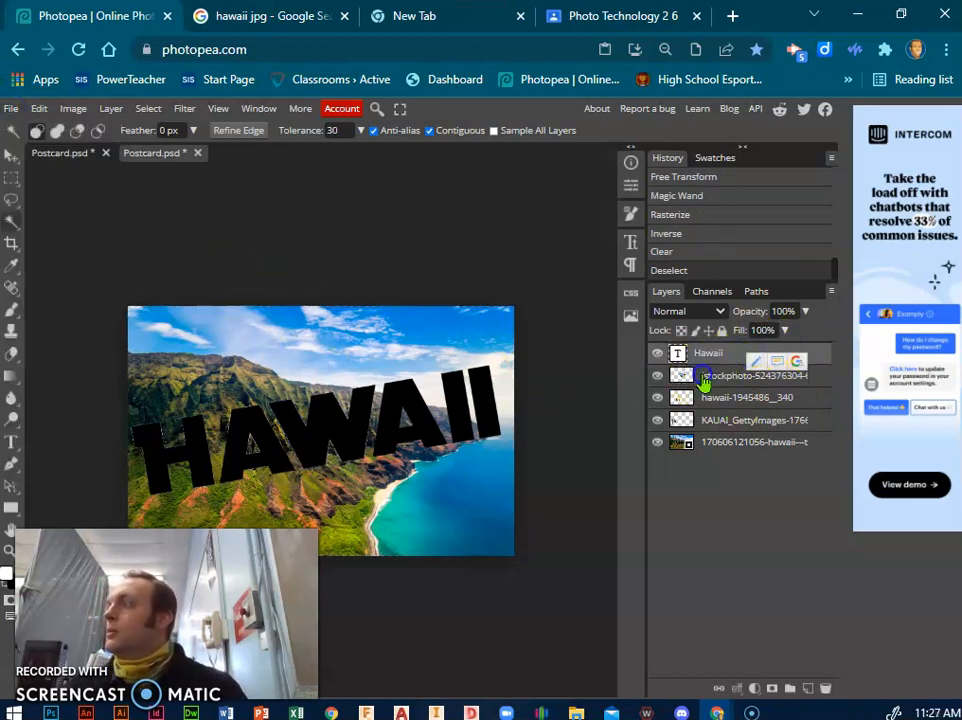
click(10, 110)
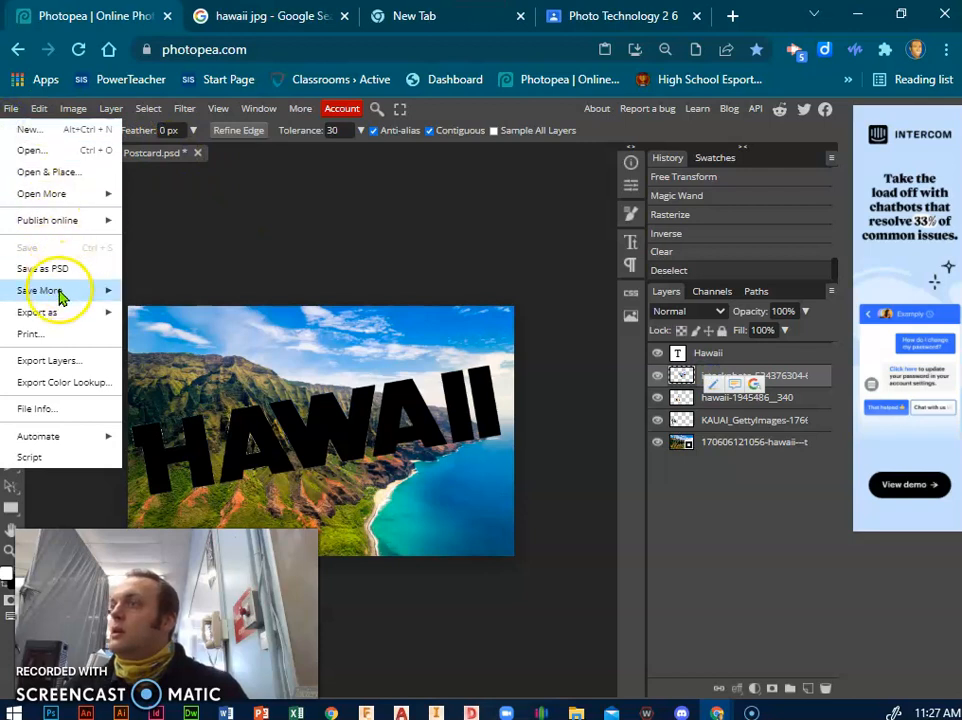
click(62, 173)
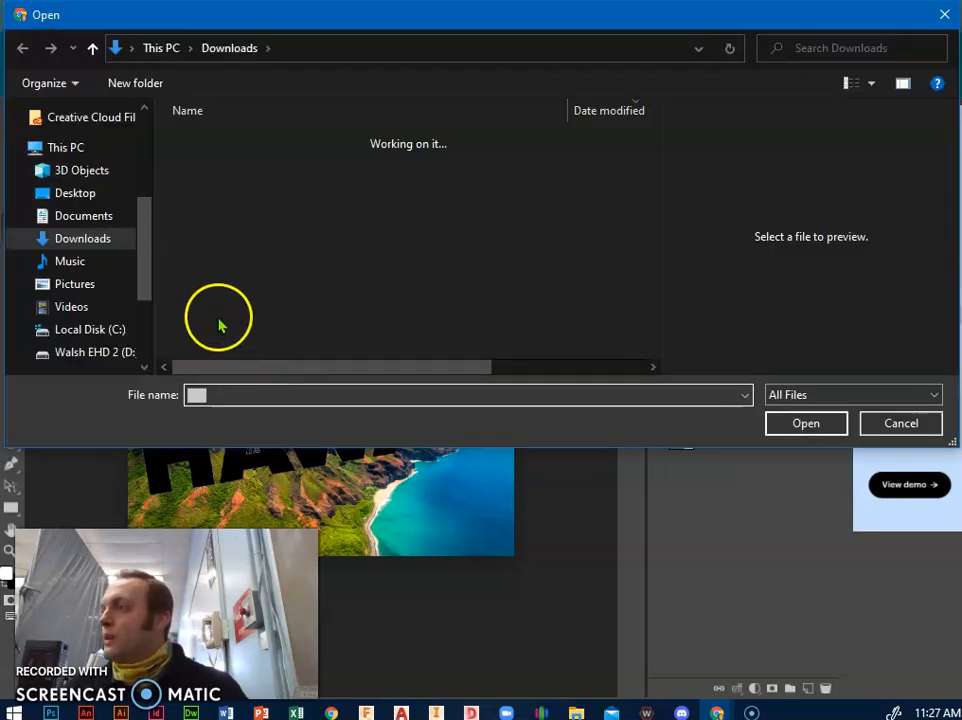
click(226, 184)
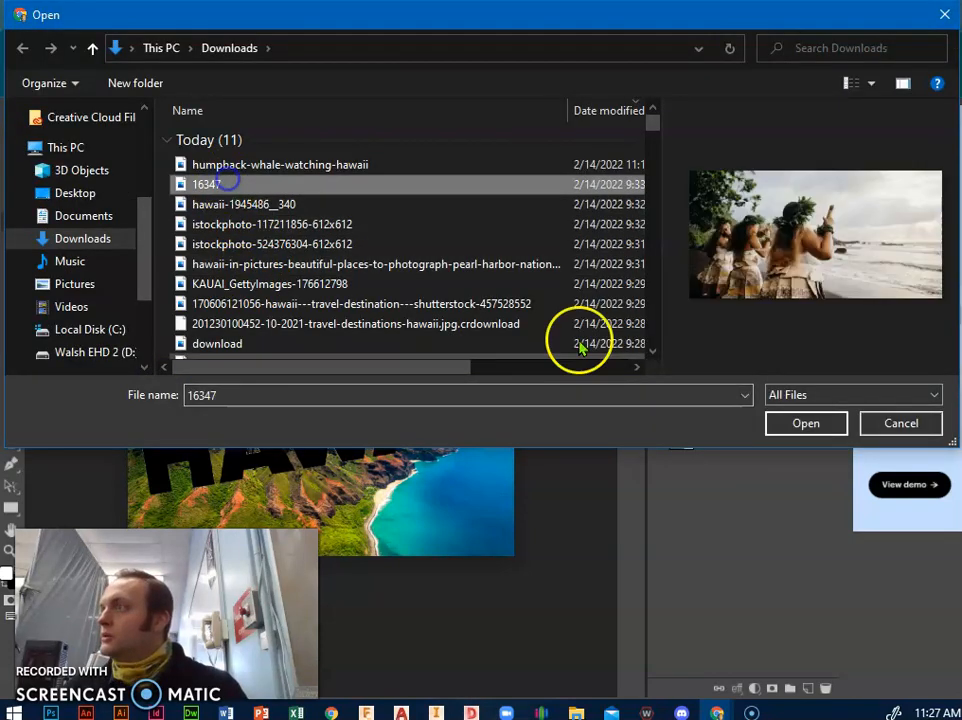
click(805, 424)
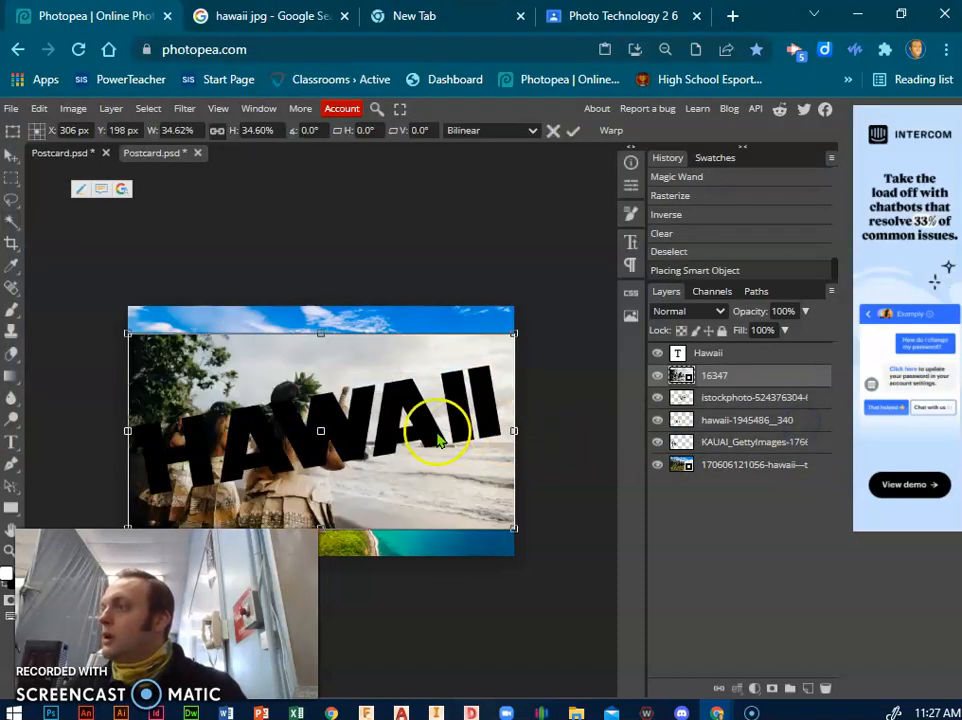
Step: Scale the dancers photo to about 14.4%, rotate it about -9.5° and position it behind the second letter A
drag(127, 330, 354, 440)
drag(500, 511, 518, 449)
drag(530, 372, 514, 363)
drag(489, 453, 485, 444)
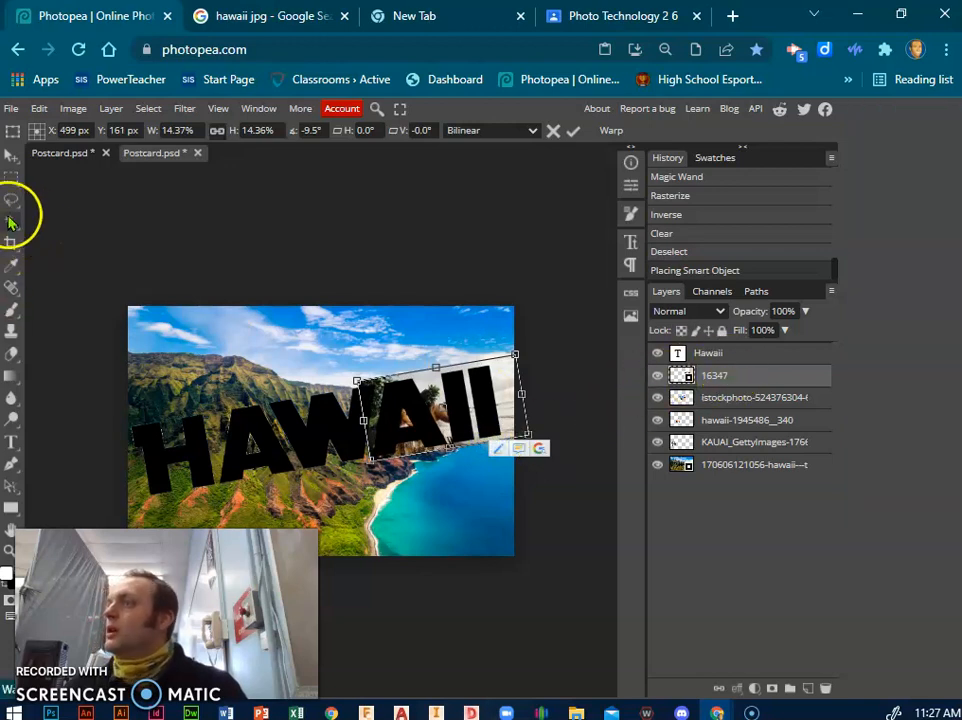
Step: Select the second letter A of the Hawaii text with the Magic Wand and rasterize the 16347 layer
click(12, 221)
click(745, 355)
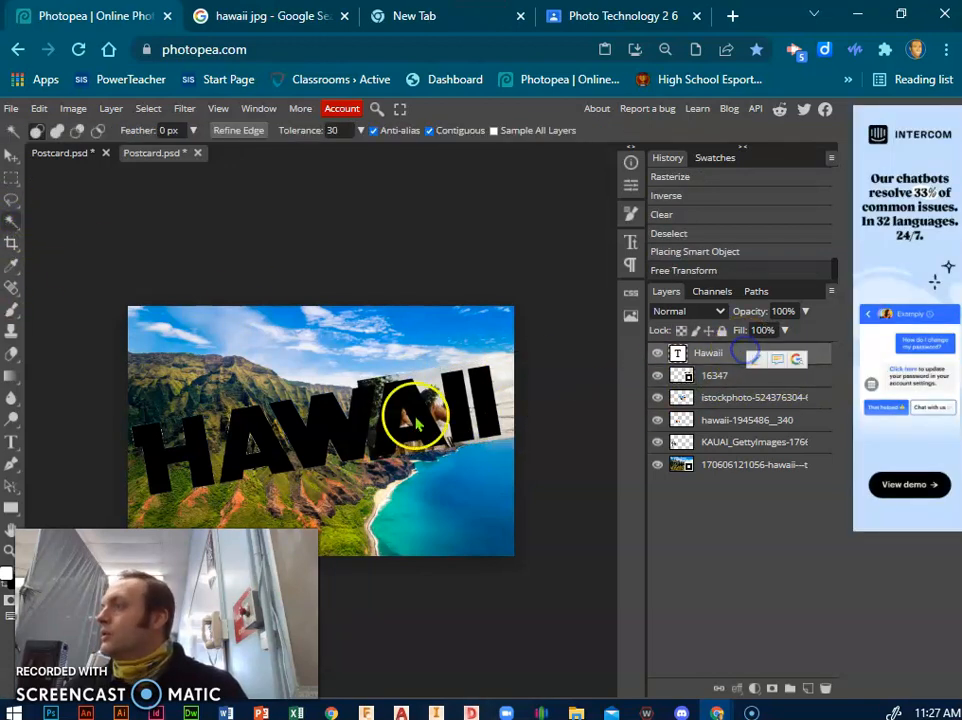
click(406, 412)
right_click(708, 383)
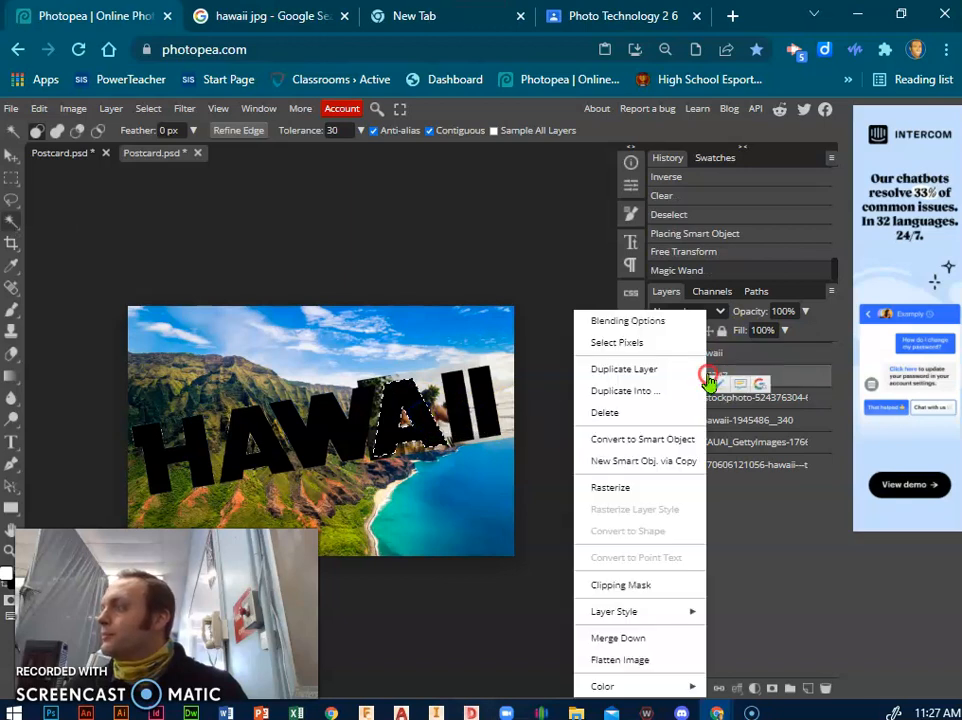
click(612, 487)
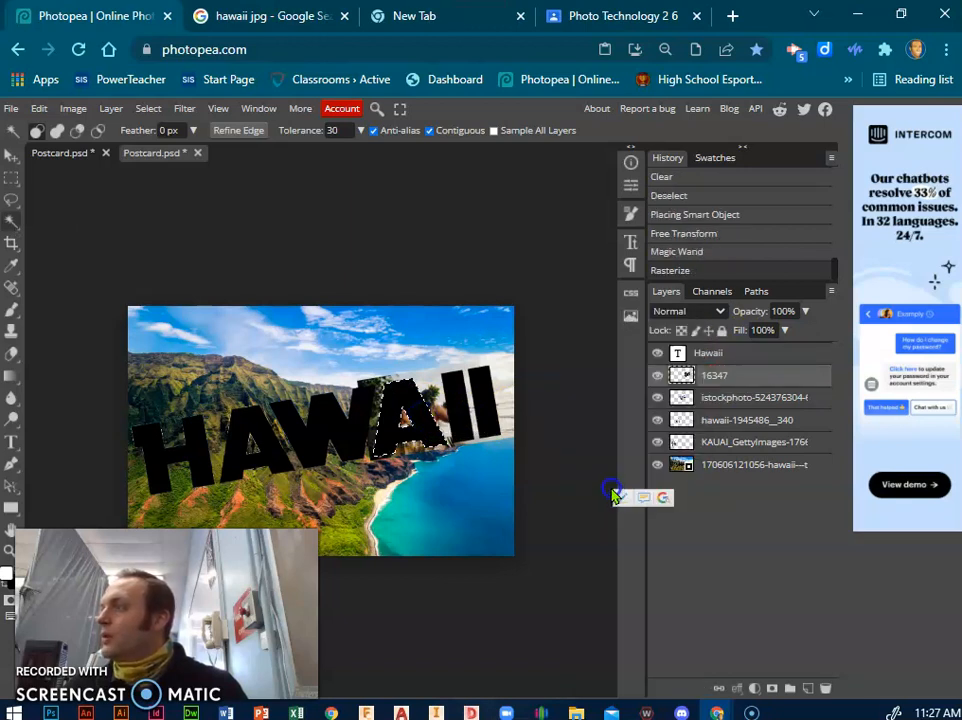
Step: Invert the selection, delete the dancers photo's area outside the second letter A, and deselect
click(148, 108)
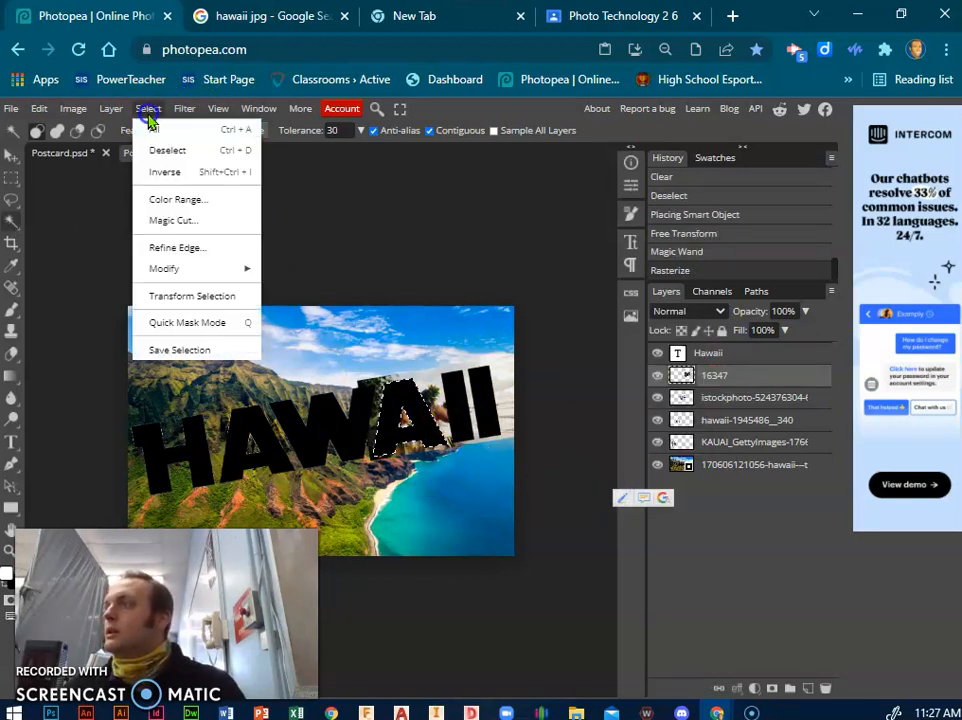
click(159, 167)
key(Delete)
key(ctrl+d)
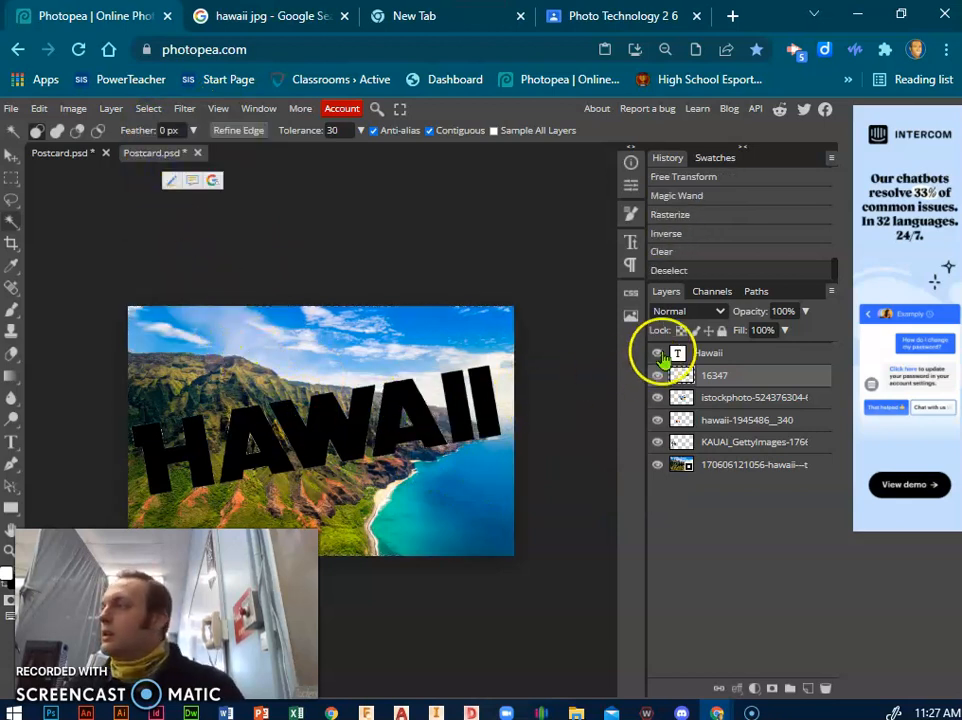
Step: Place the downloaded photo humpback-whale-watching-hawaii into the postcard above the 16347 layer
click(12, 108)
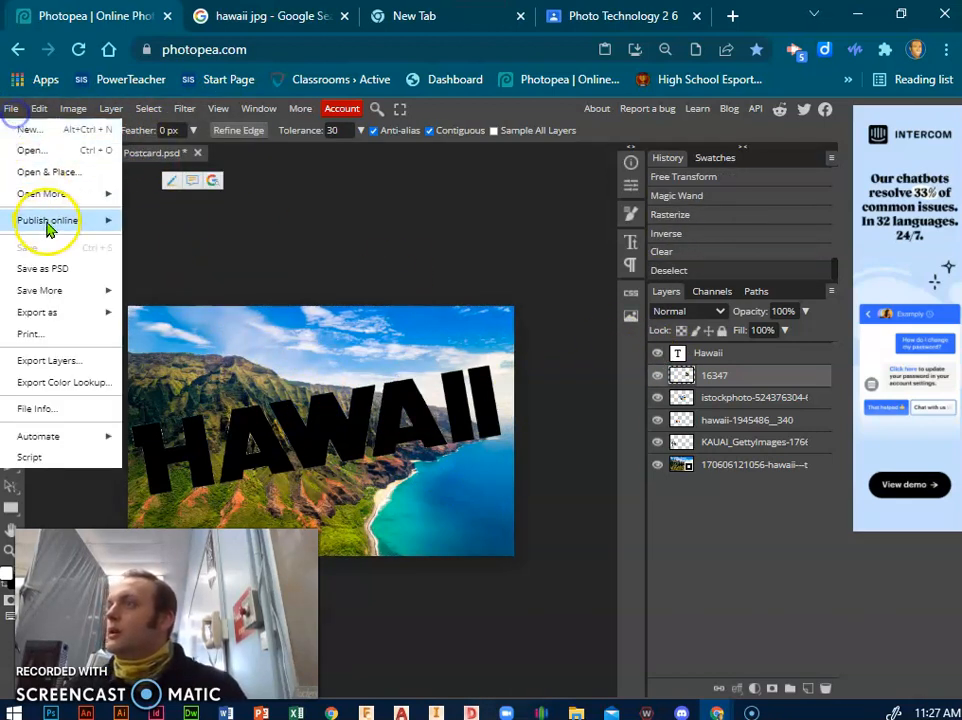
click(51, 172)
click(236, 165)
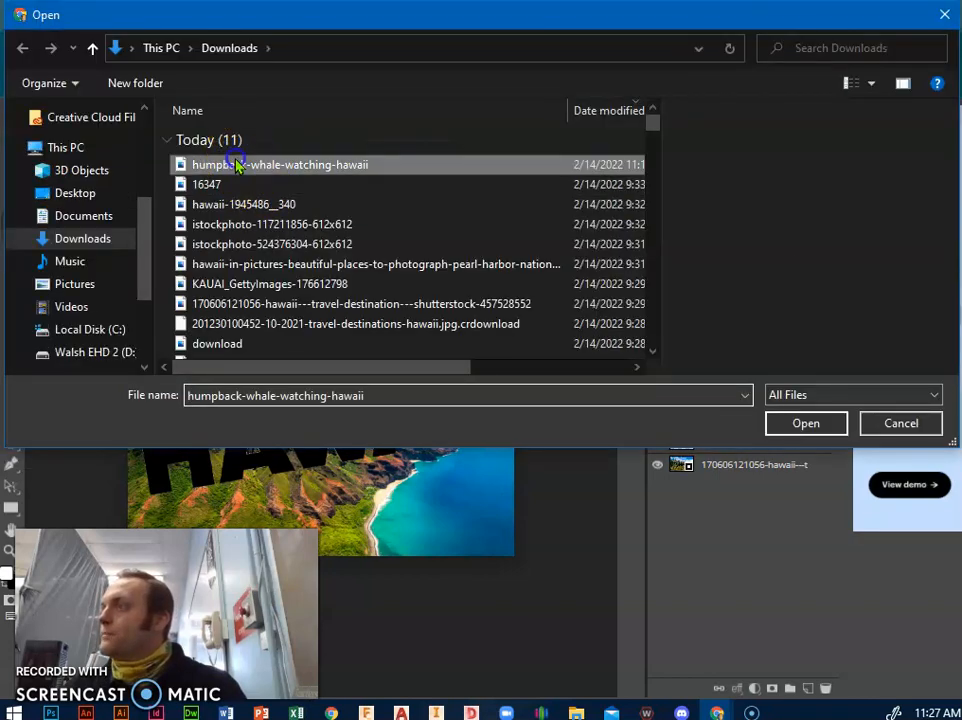
click(816, 427)
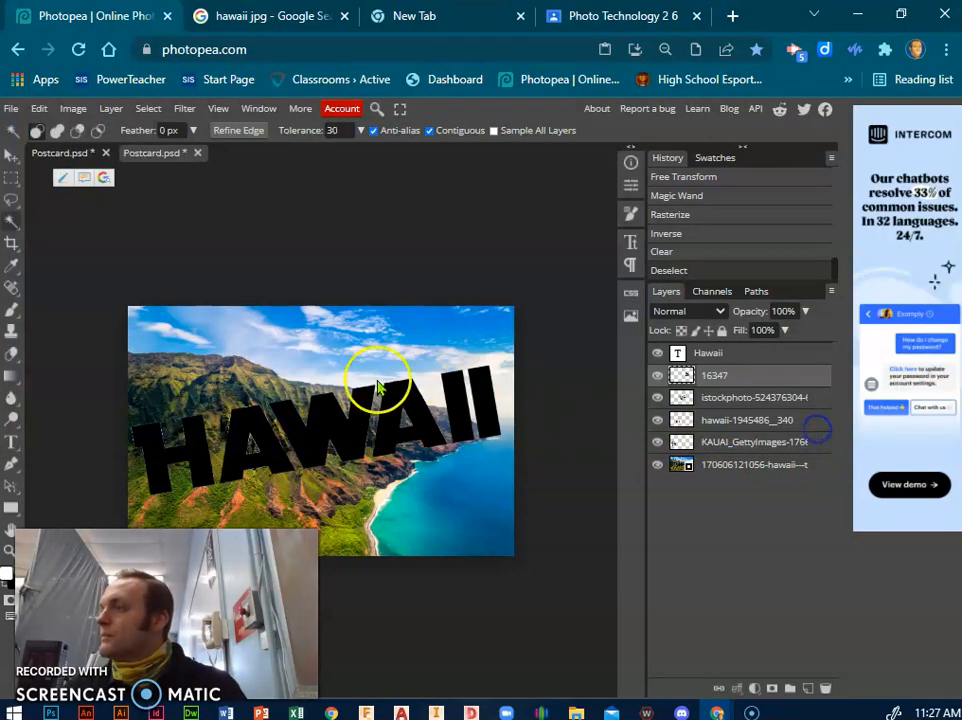
Step: Scale the whale photo to about 18.9%, rotate it about -10.6° and position it behind the two letters I
drag(127, 331, 379, 447)
drag(495, 497, 521, 401)
drag(558, 344, 518, 383)
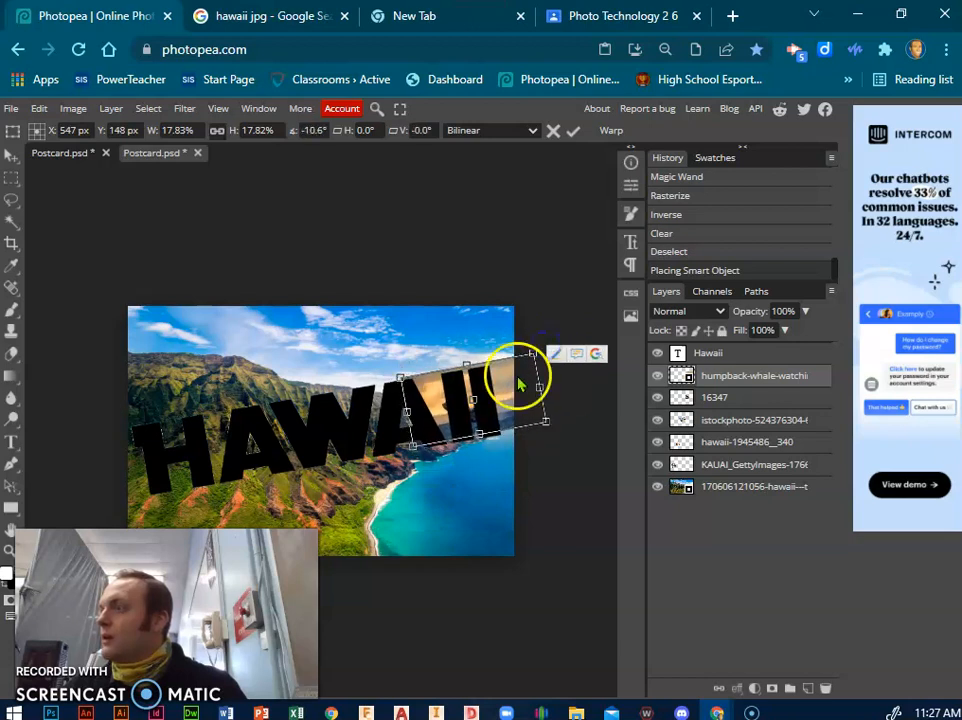
click(505, 380)
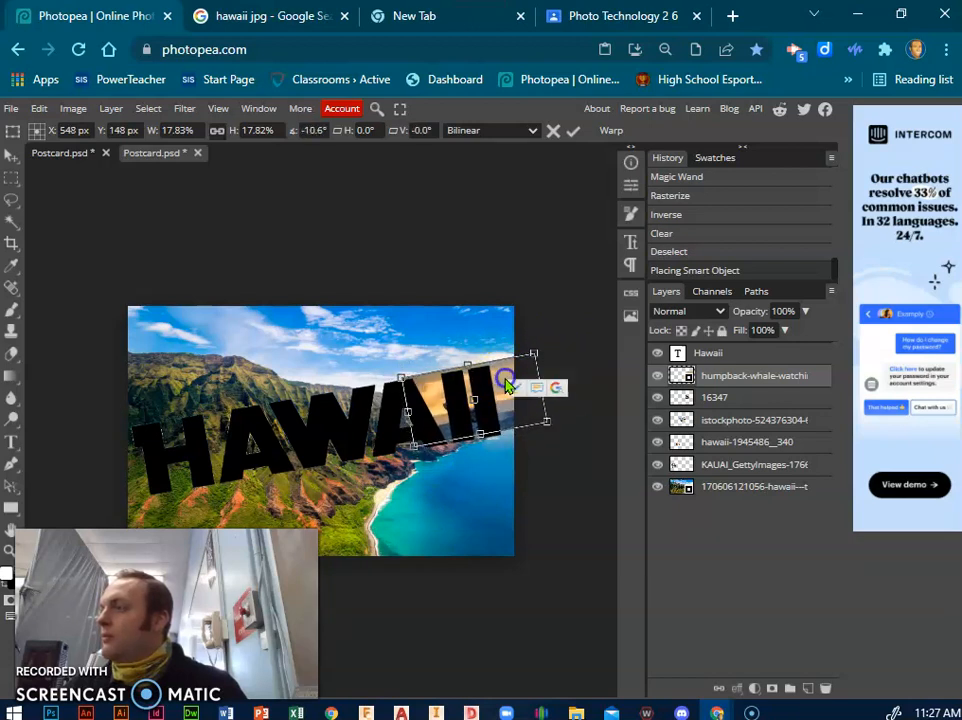
drag(547, 418, 555, 424)
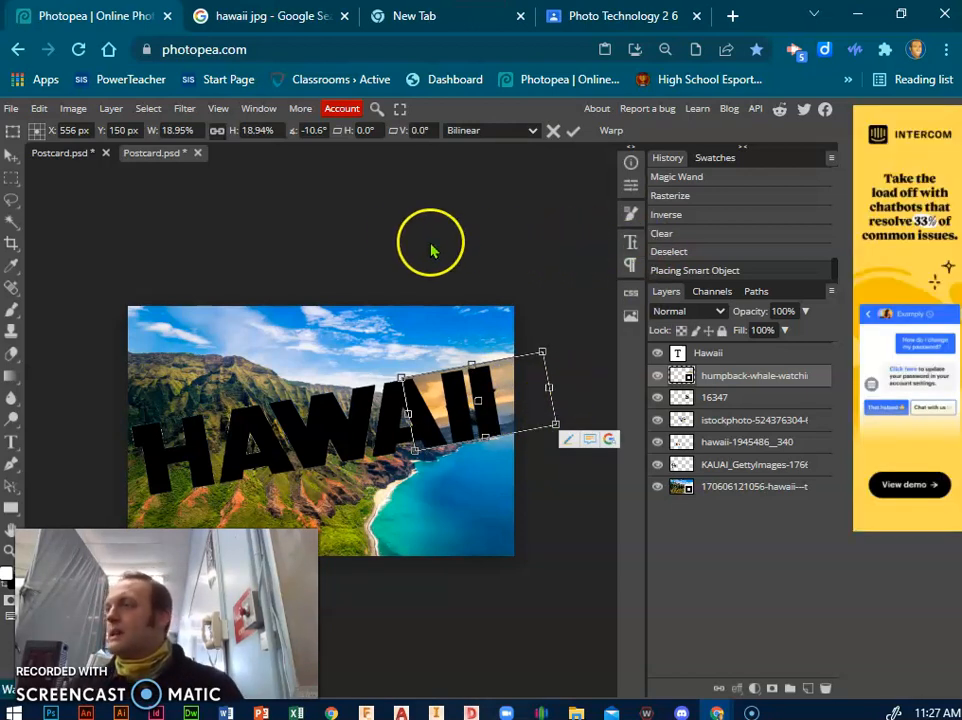
Step: Select both letters I of the Hawaii text with the Magic Wand and rasterize the whale photo layer
click(14, 227)
click(454, 404)
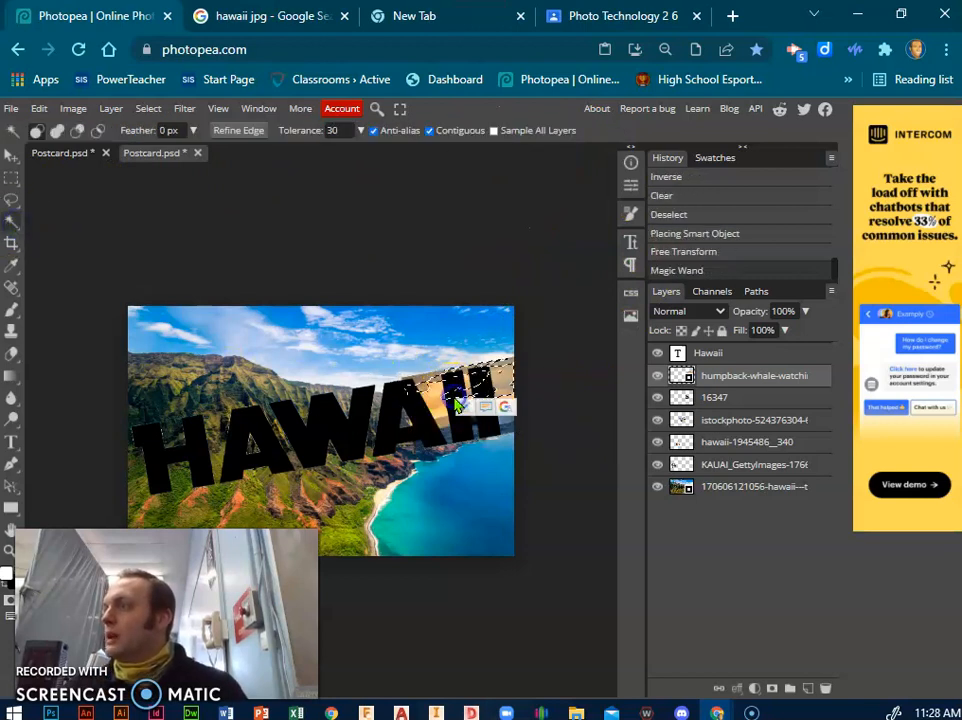
key(ctrl+d)
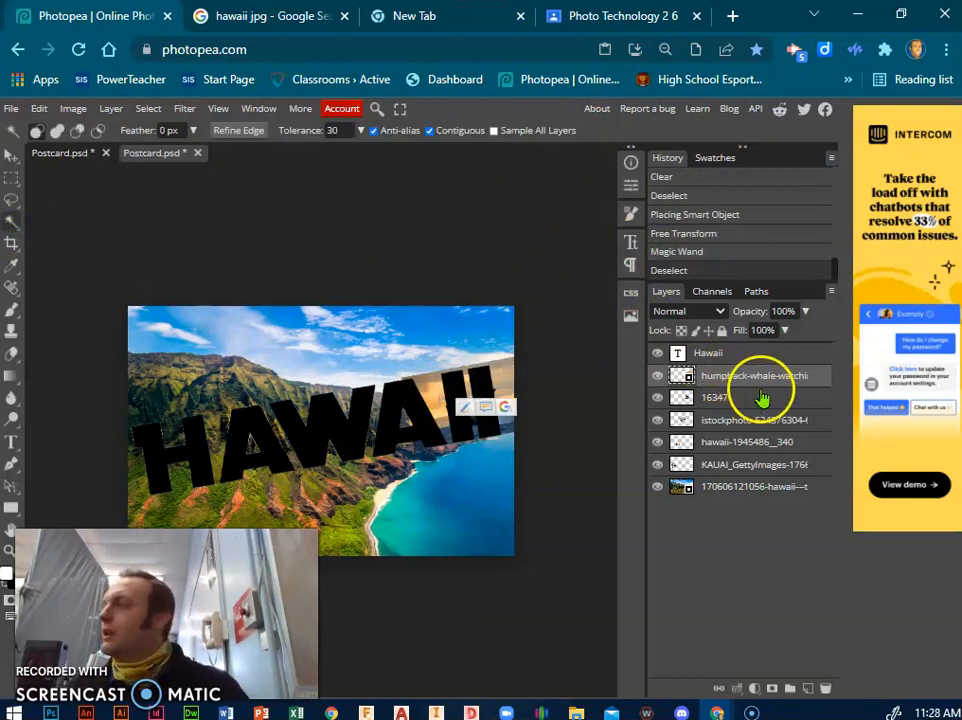
click(730, 354)
click(455, 412)
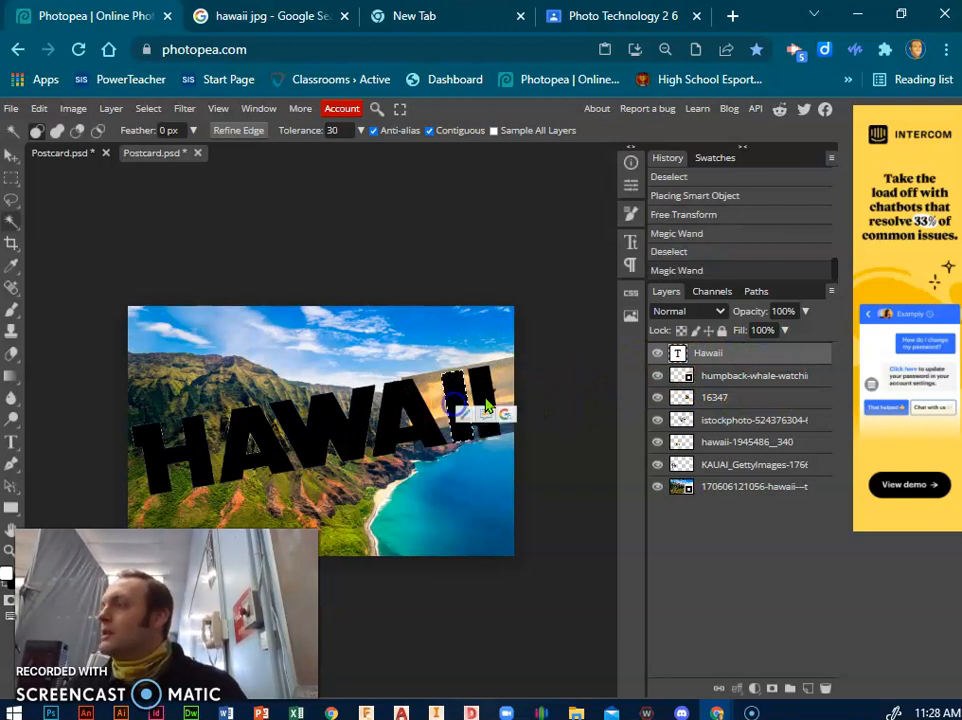
shift+click(490, 408)
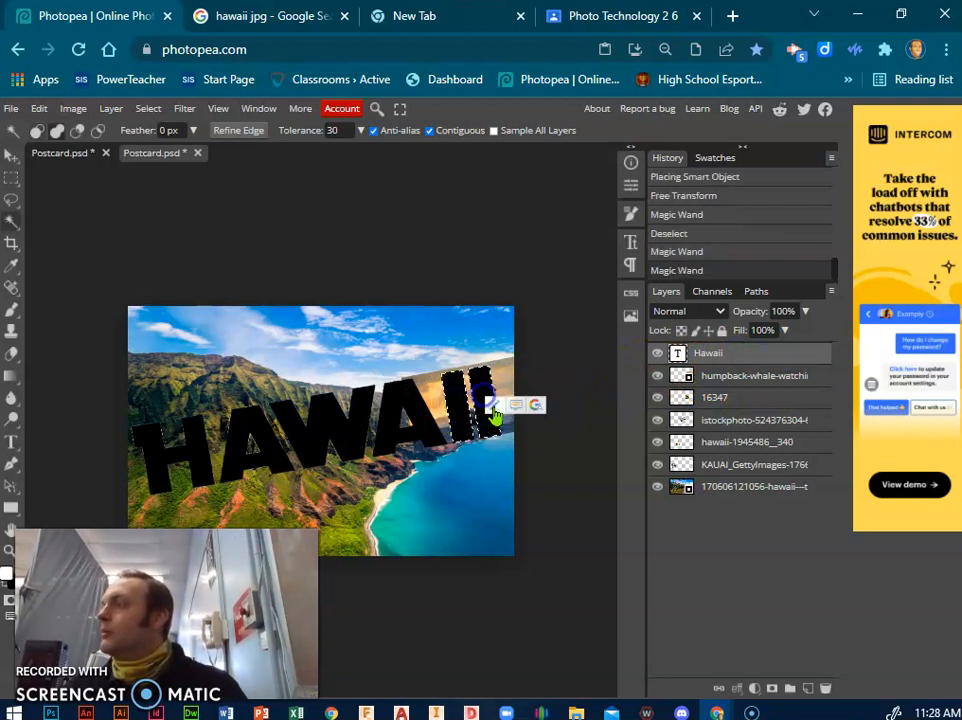
click(729, 376)
right_click(710, 384)
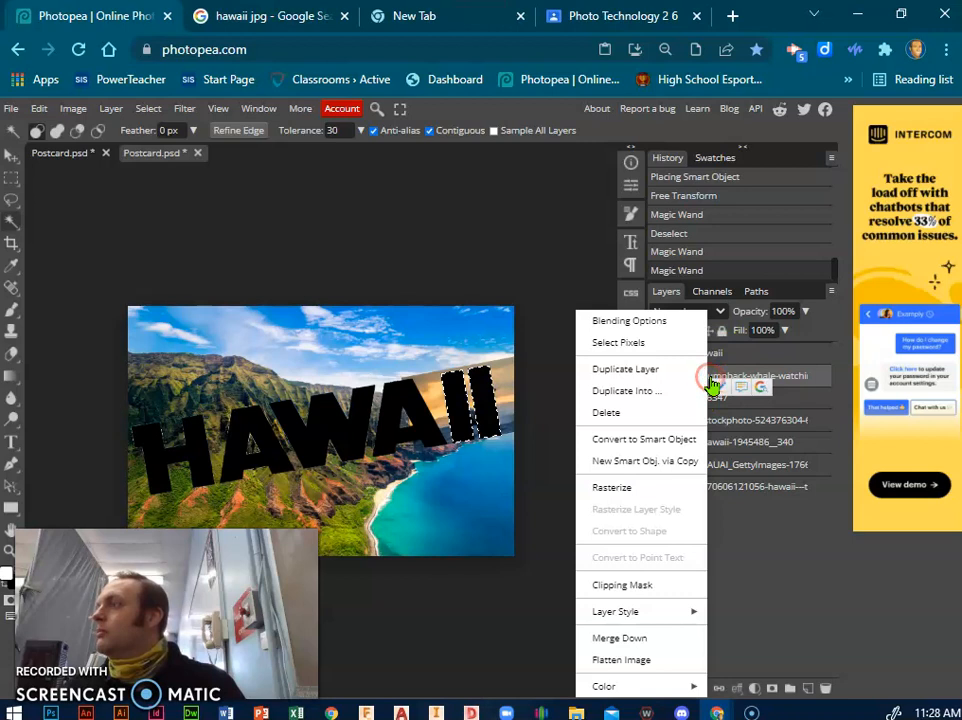
click(630, 494)
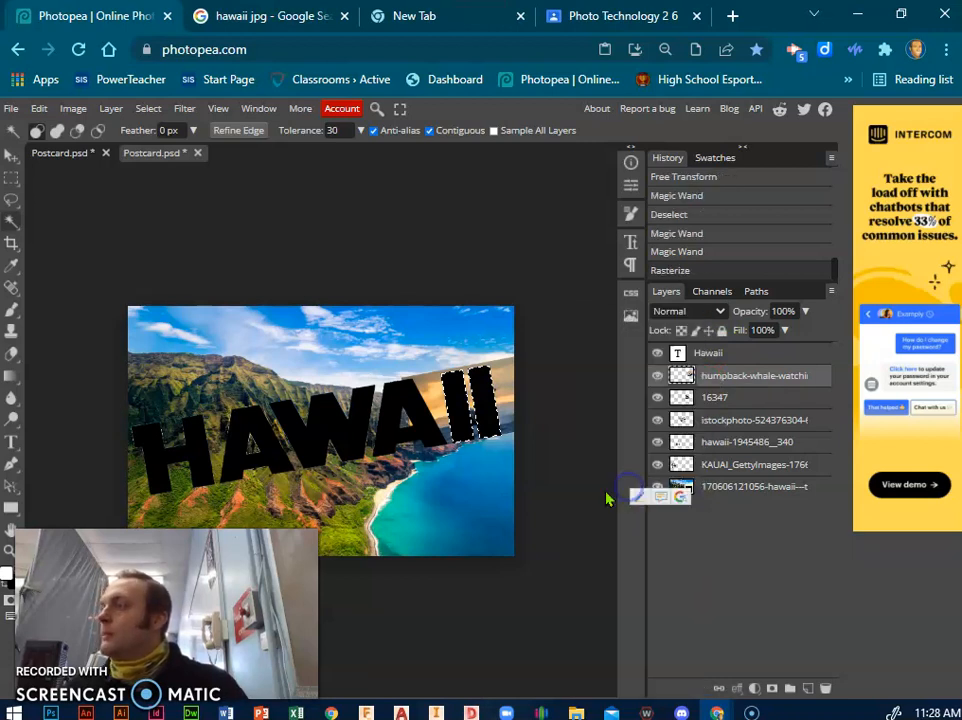
Step: Invert the selection, delete the whale photo's area outside the two letters I, and deselect
click(148, 108)
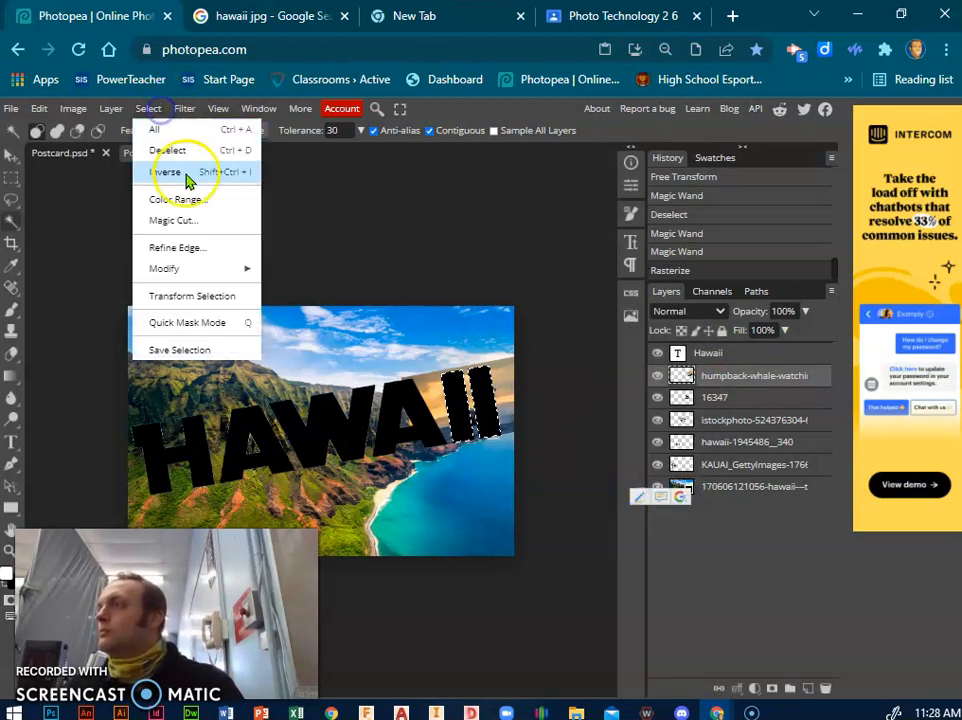
click(183, 172)
key(Delete)
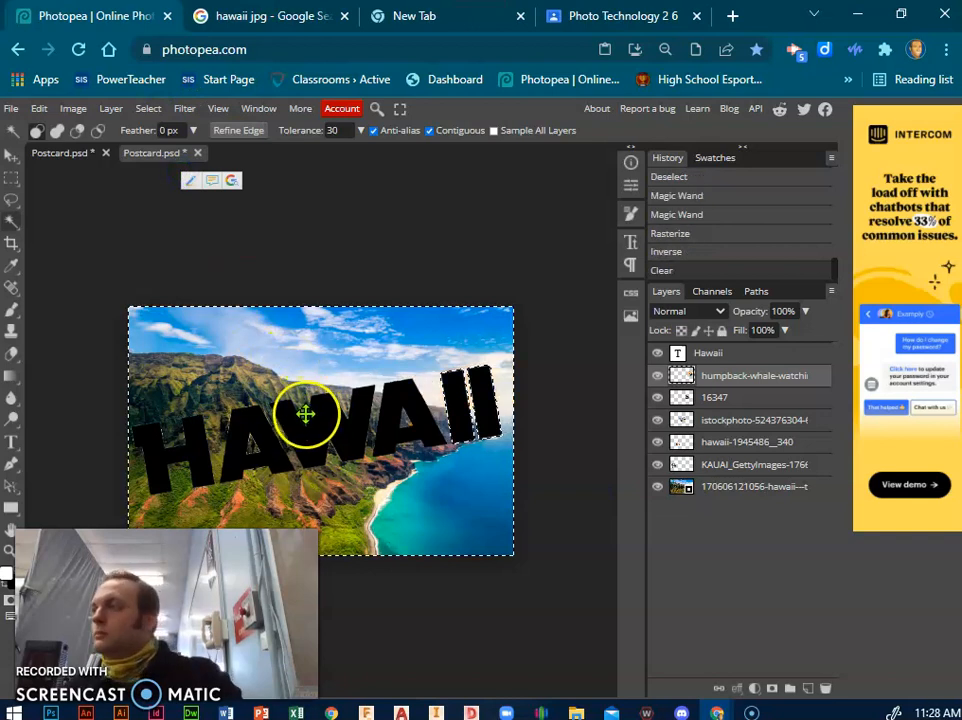
key(ctrl+d)
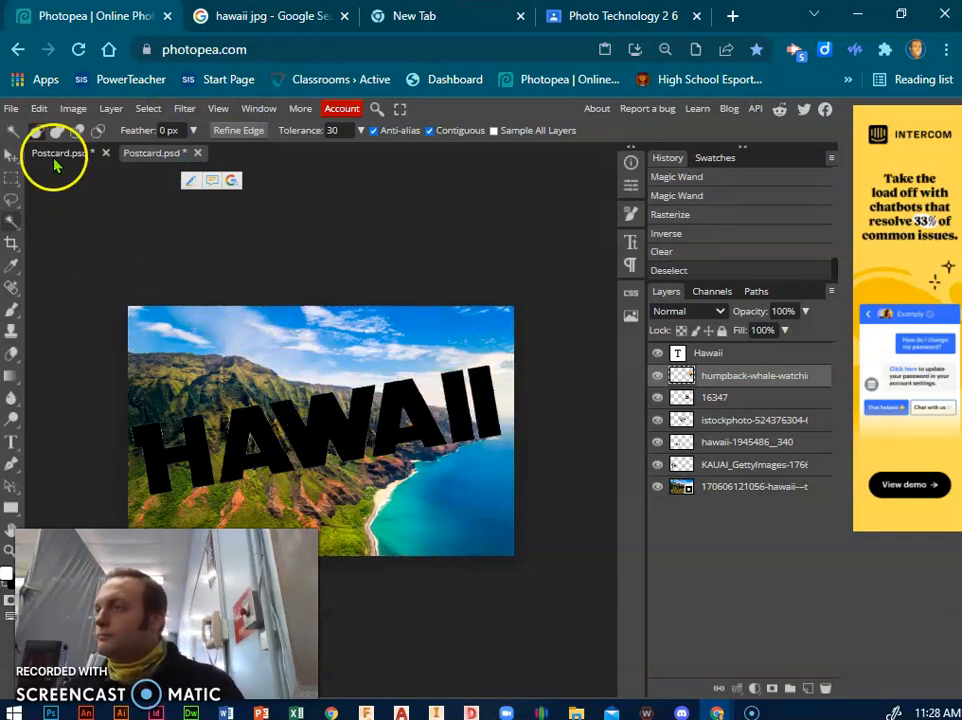
Step: Delete the black Hawaii text layer above the photo layers
click(765, 354)
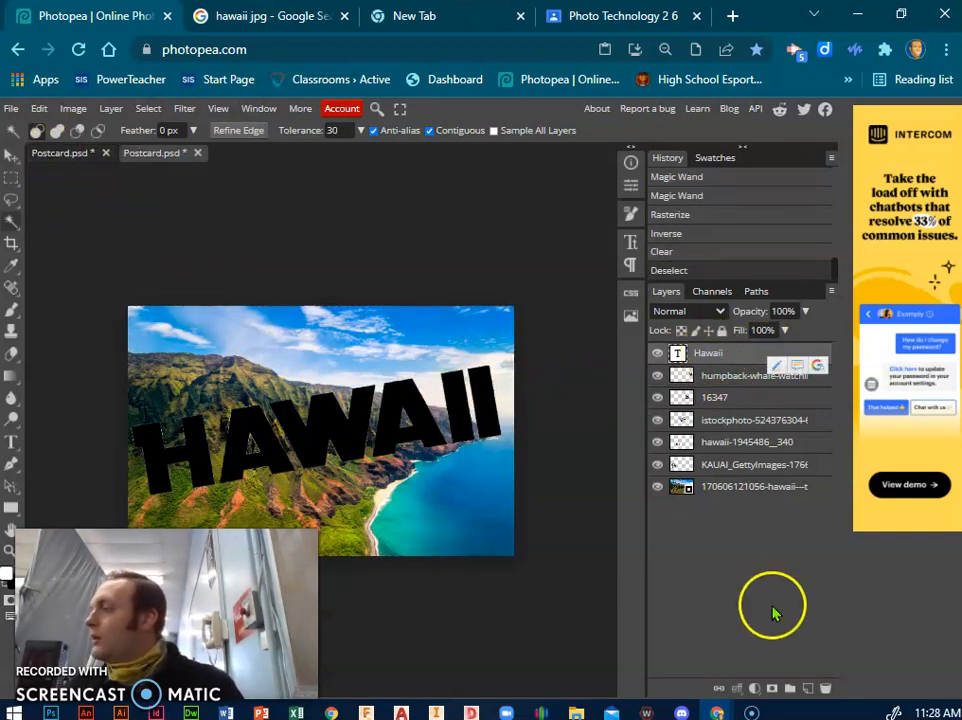
key(Delete)
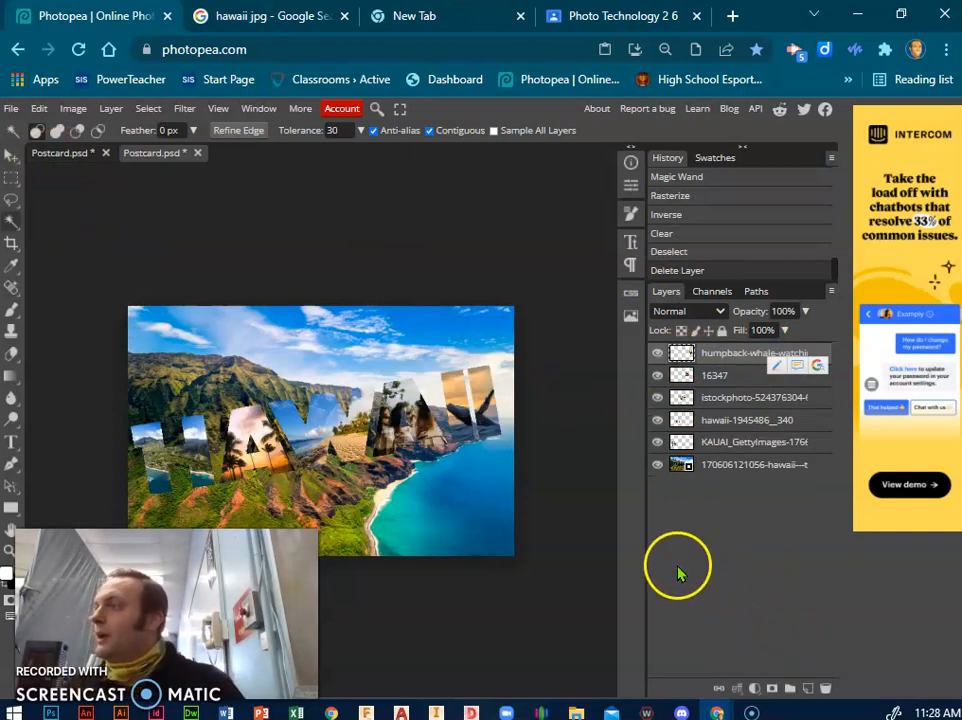
Step: Apply Bevel and Emboss together with a Drop Shadow to the KAUAI_GettyImages photo layer that fills the letter H
click(704, 441)
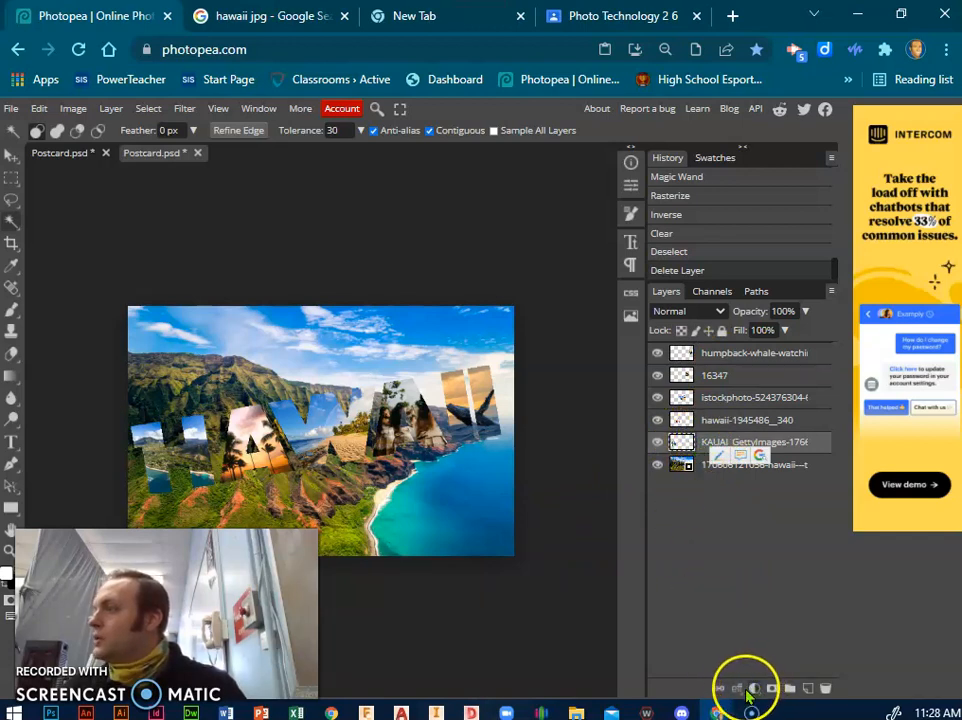
click(740, 690)
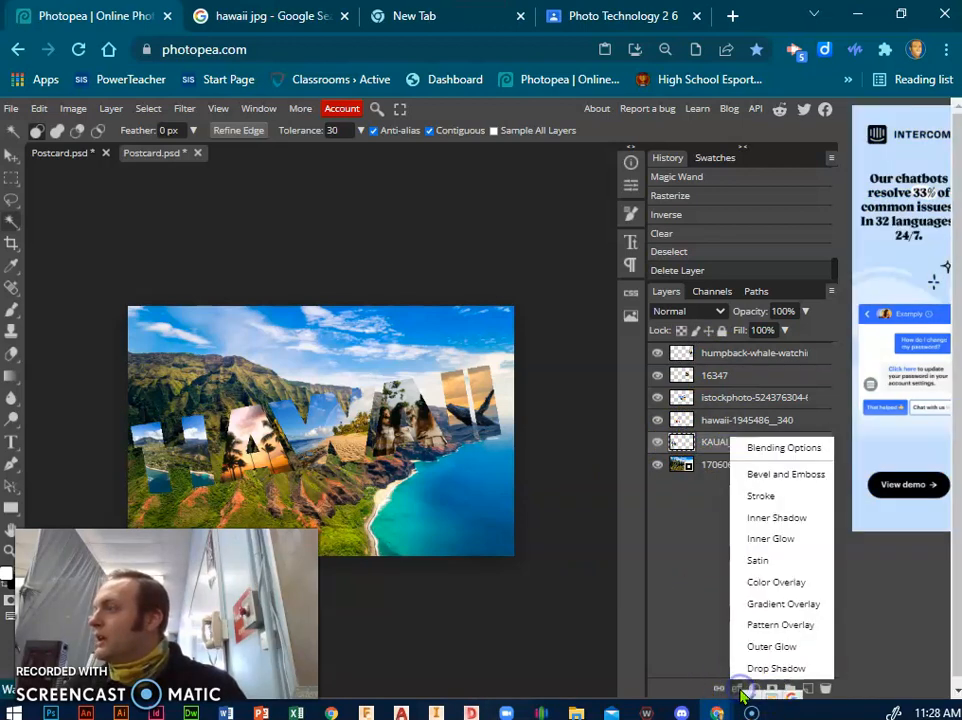
click(764, 476)
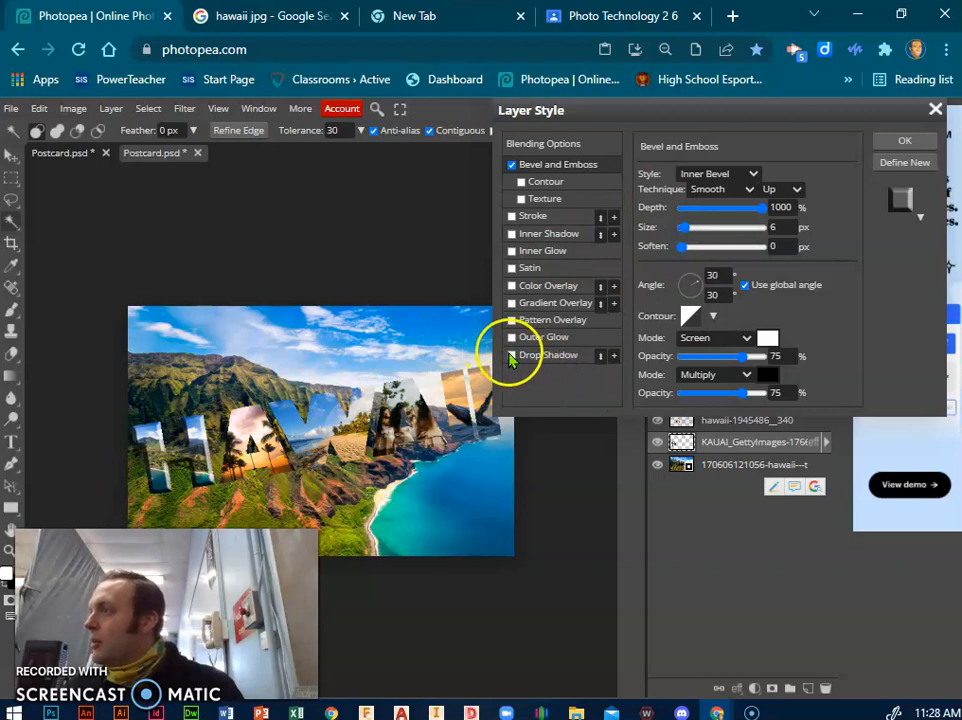
click(513, 356)
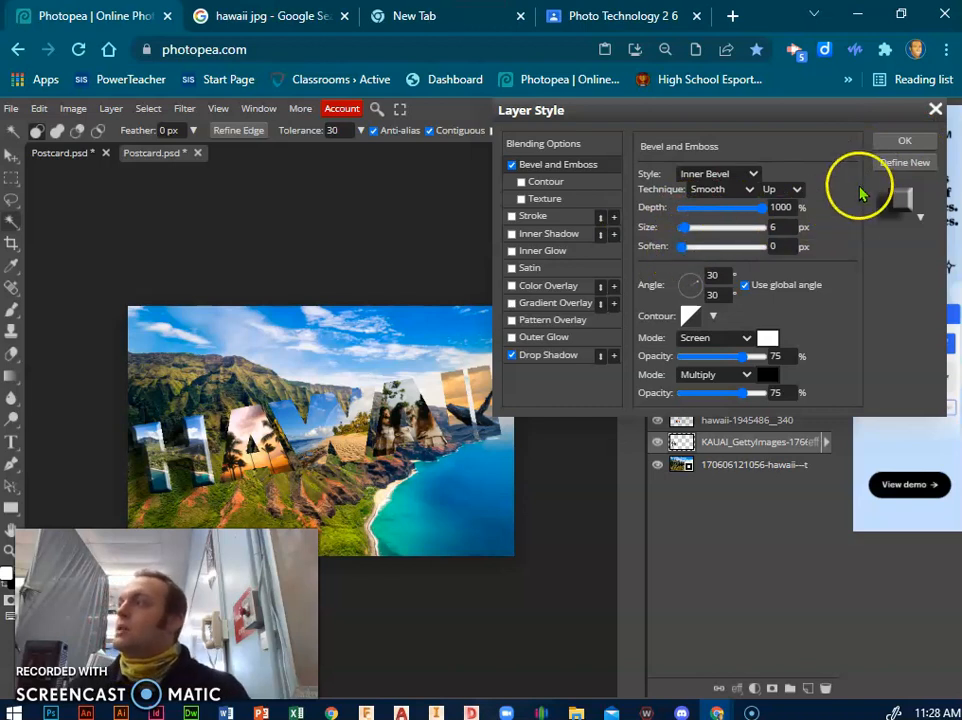
click(918, 147)
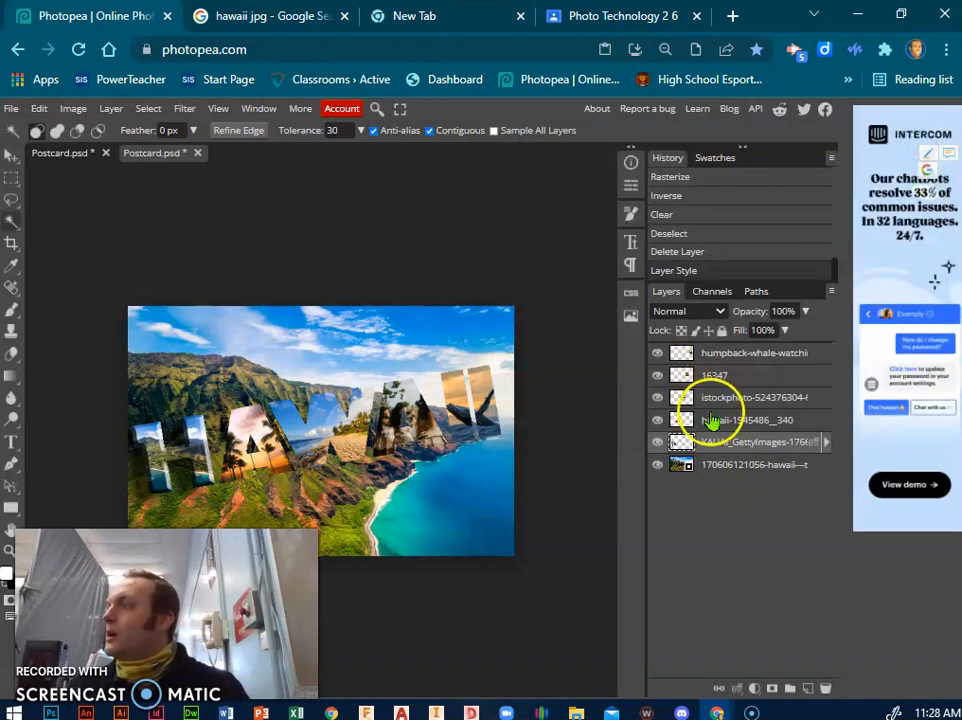
Step: Apply the Bevel and Emboss effect to the hawaii-1945486__340 layer that fills the first letter A
click(738, 688)
click(780, 470)
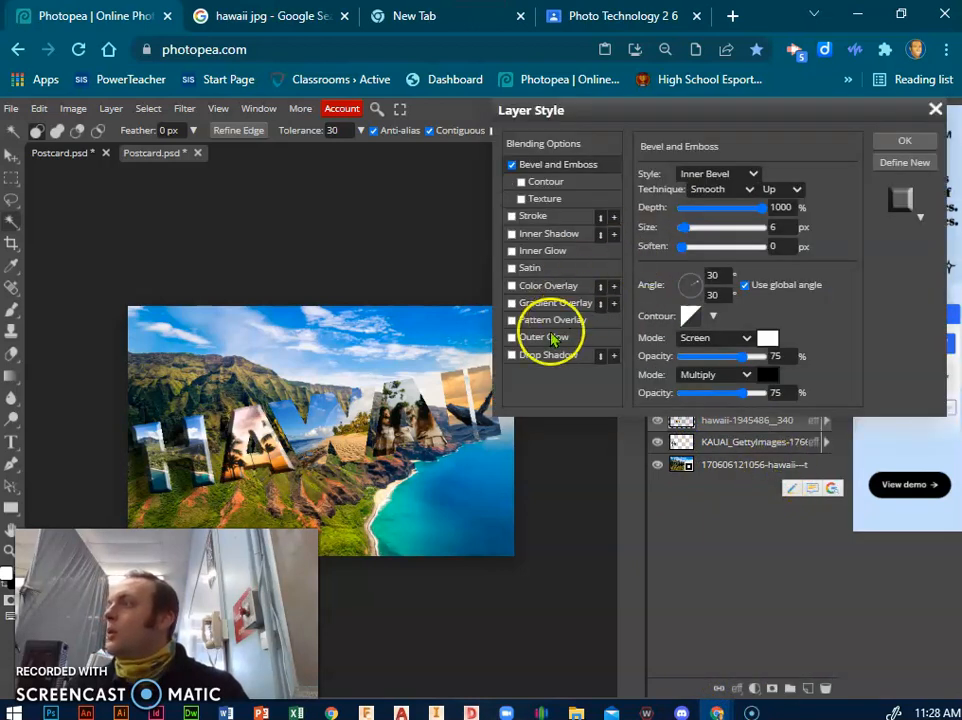
click(904, 141)
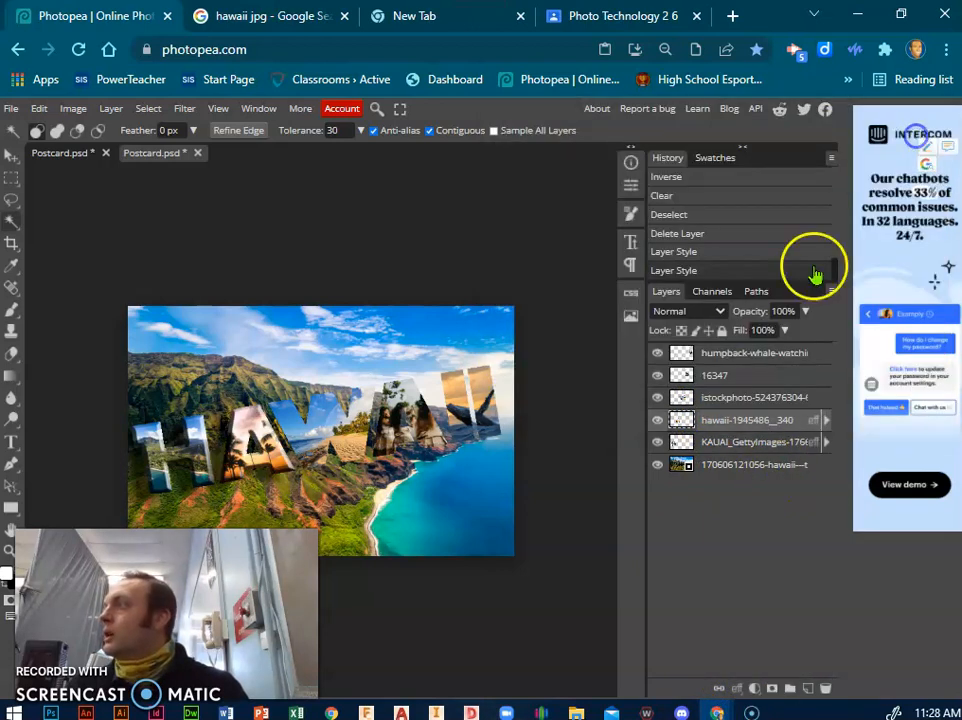
Step: Give the istockphoto-524376304 layer filling the letter W a Bevel and Emboss effect and a Drop Shadow
click(736, 689)
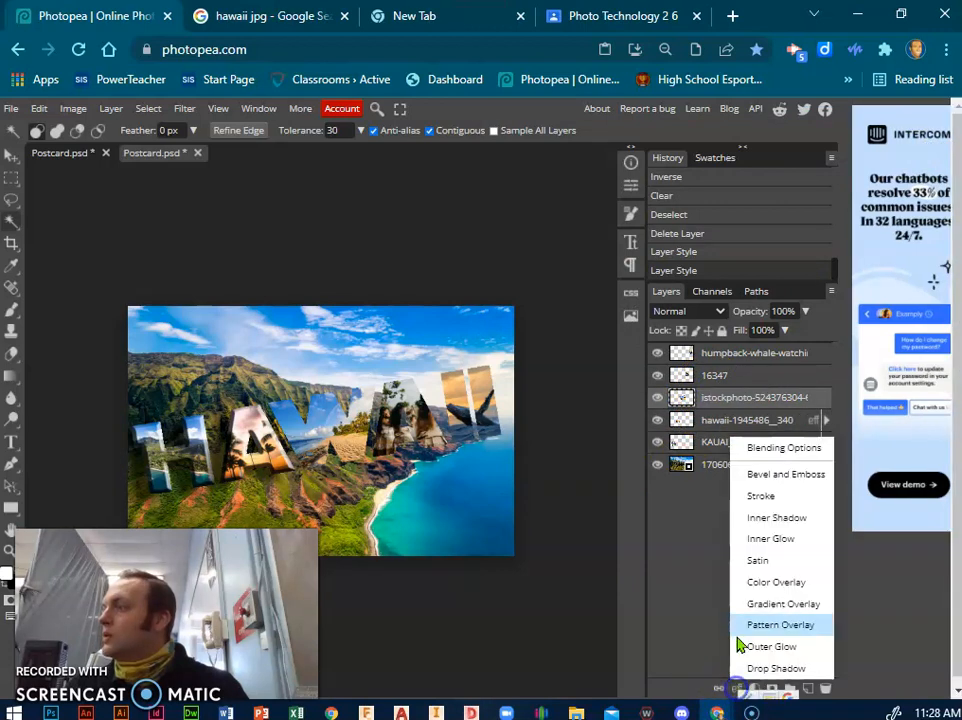
click(775, 473)
click(514, 356)
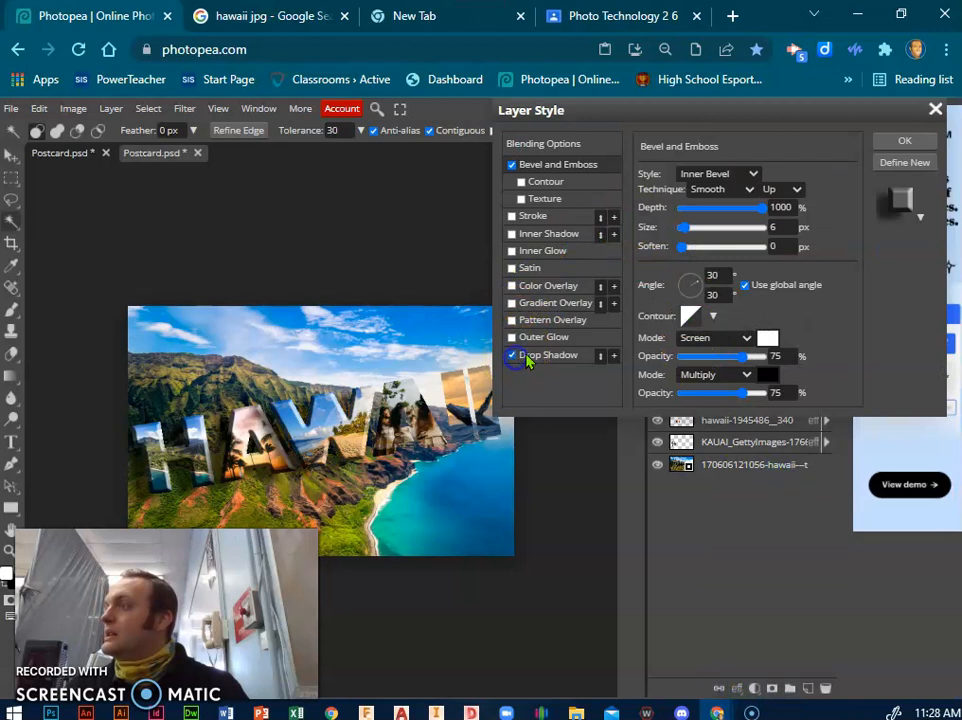
click(897, 143)
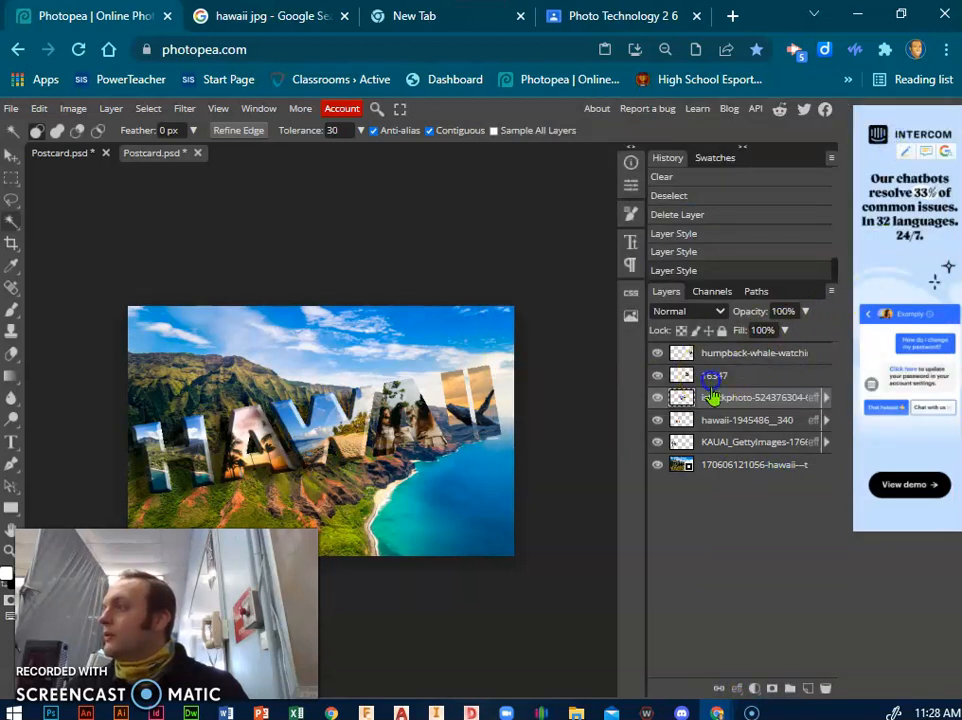
Step: Add Bevel and Emboss and Drop Shadow effects to the 16347 layer that fills the second letter A
double_click(735, 378)
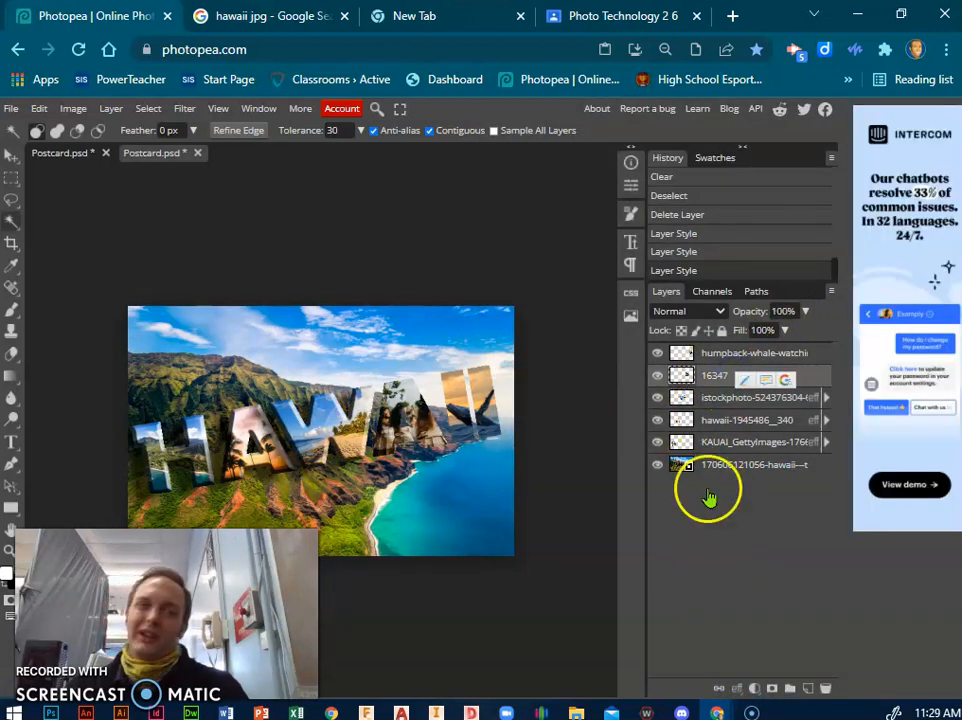
click(738, 688)
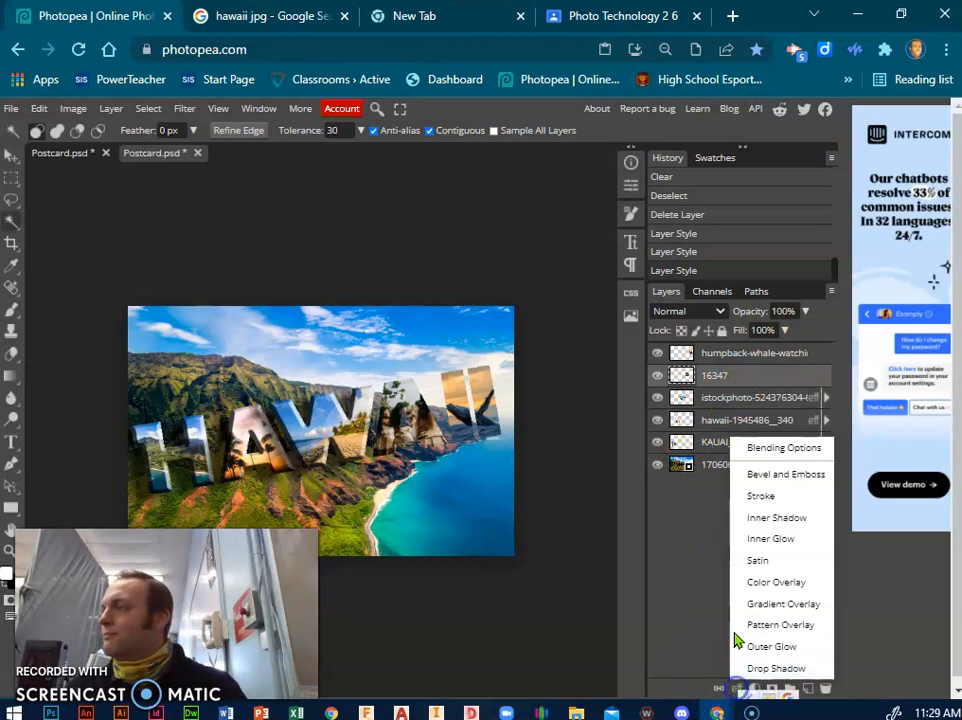
click(750, 474)
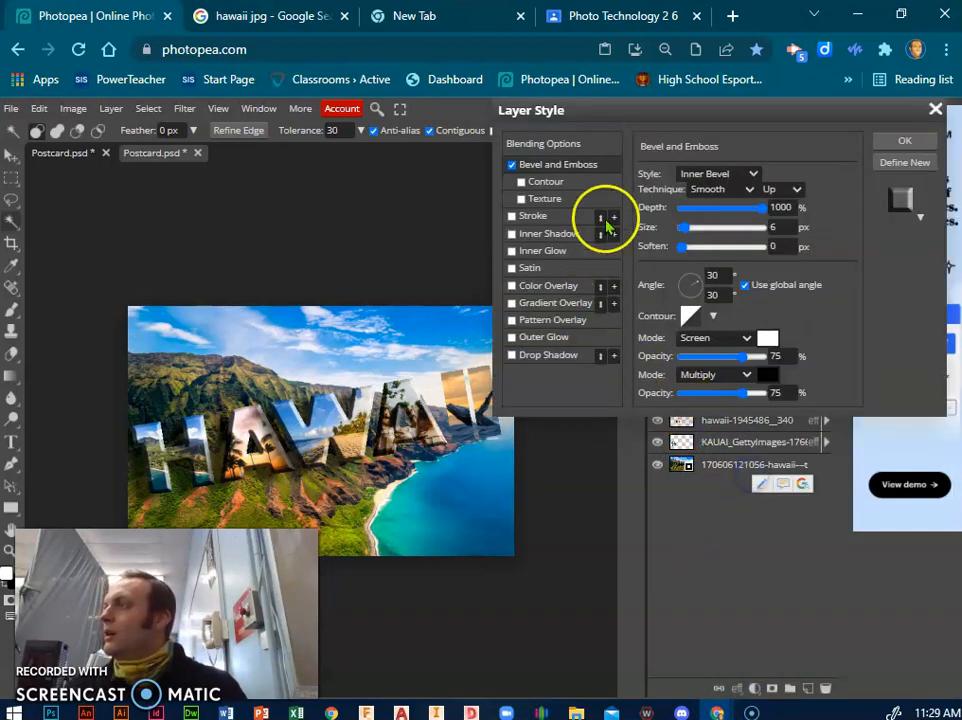
click(515, 356)
click(895, 141)
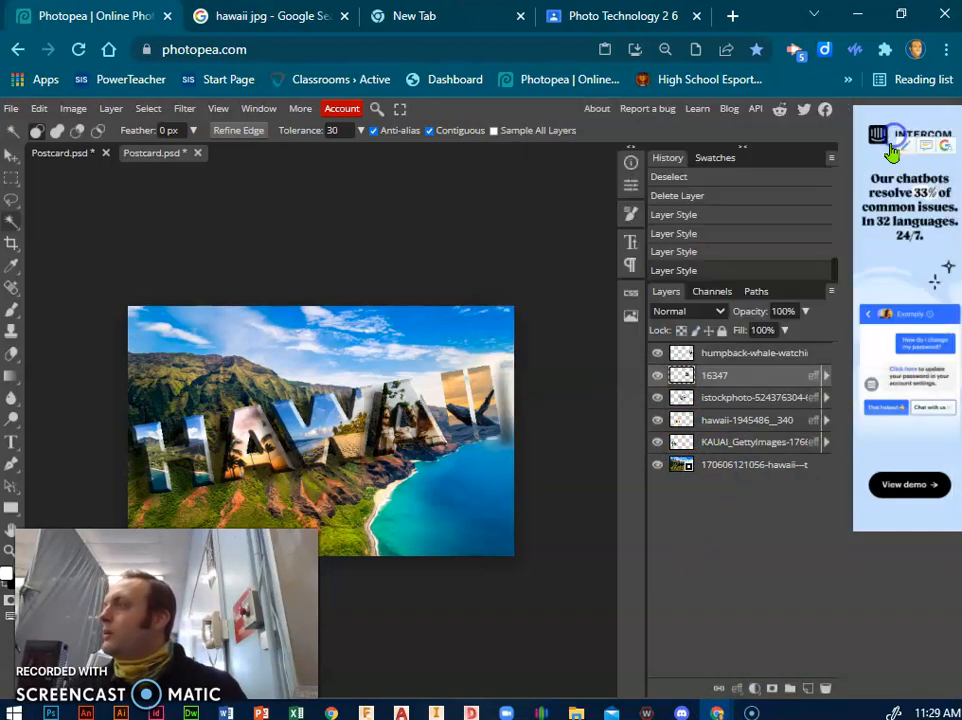
Step: Apply Bevel and Emboss and a Drop Shadow to the humpback whale photo layer filling the two letters I
click(676, 352)
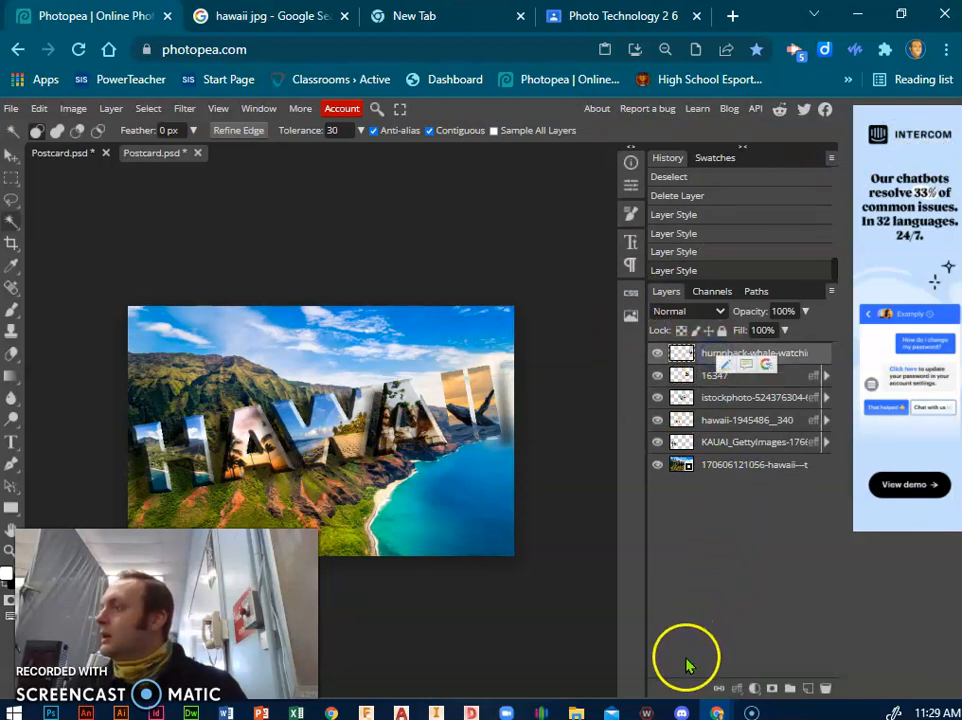
click(734, 688)
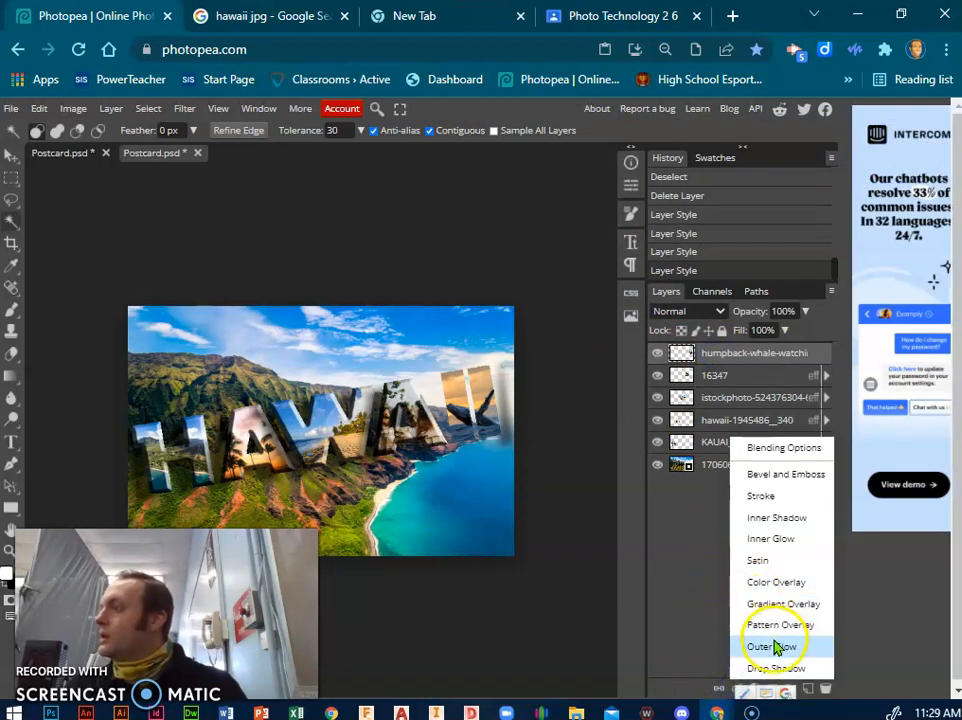
click(771, 482)
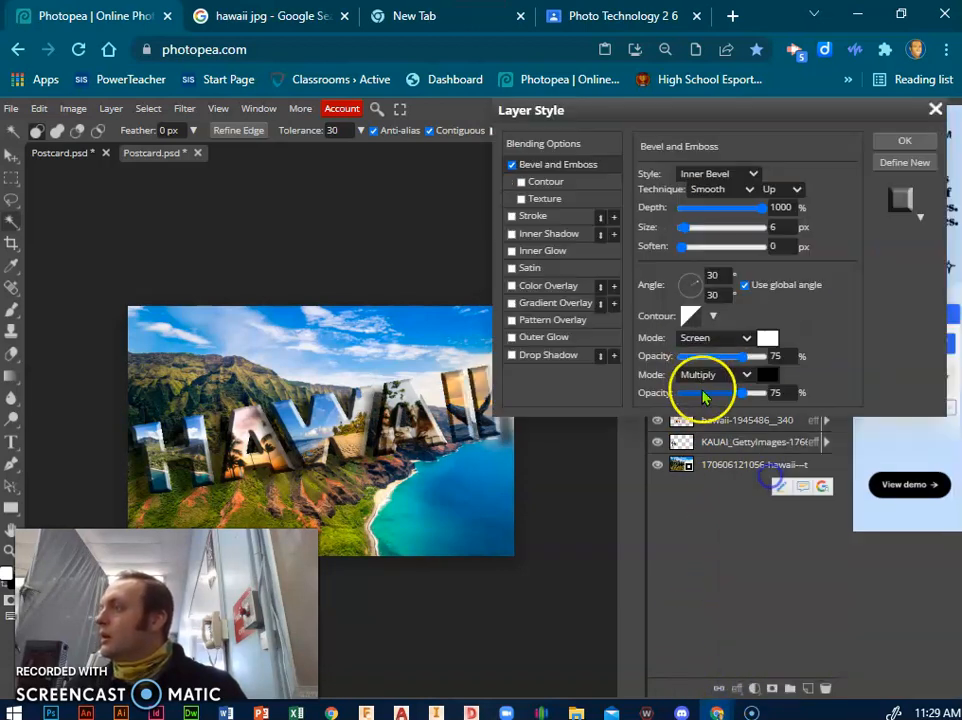
click(514, 358)
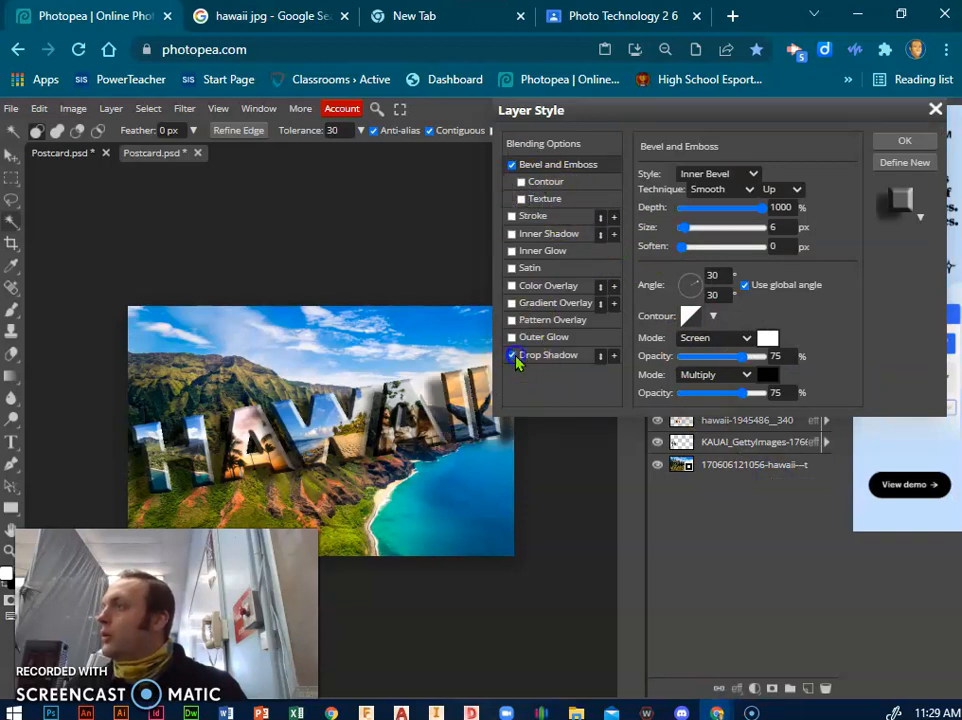
click(900, 142)
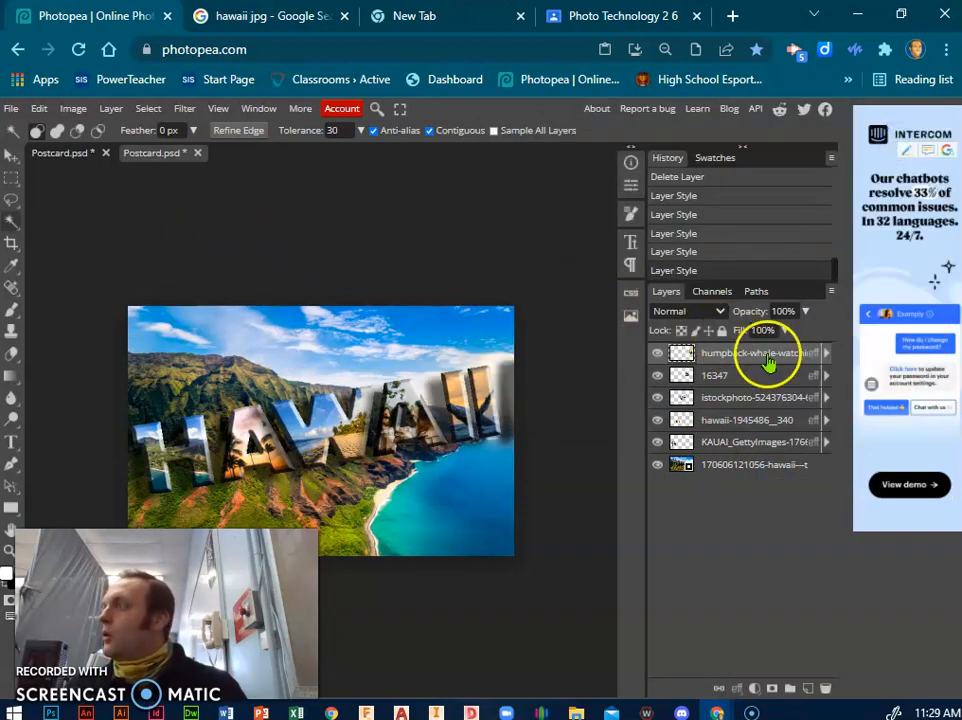
Step: Add a text box in the sky above the letters' left end reading "Greetings From" on two lines, with a 17 px font size
click(11, 441)
drag(155, 326, 365, 368)
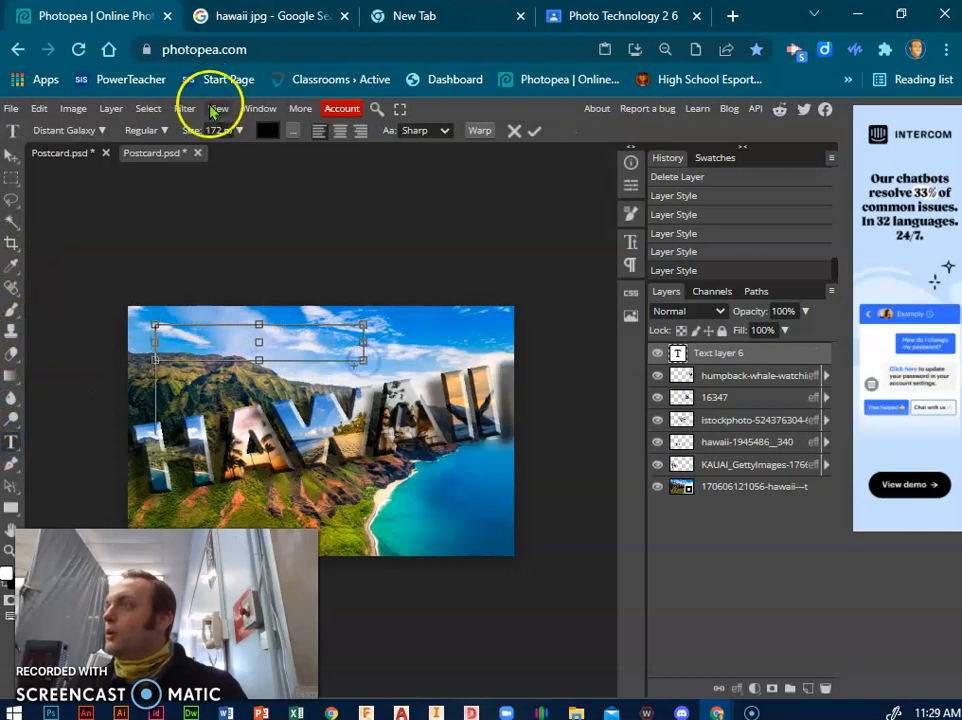
click(240, 131)
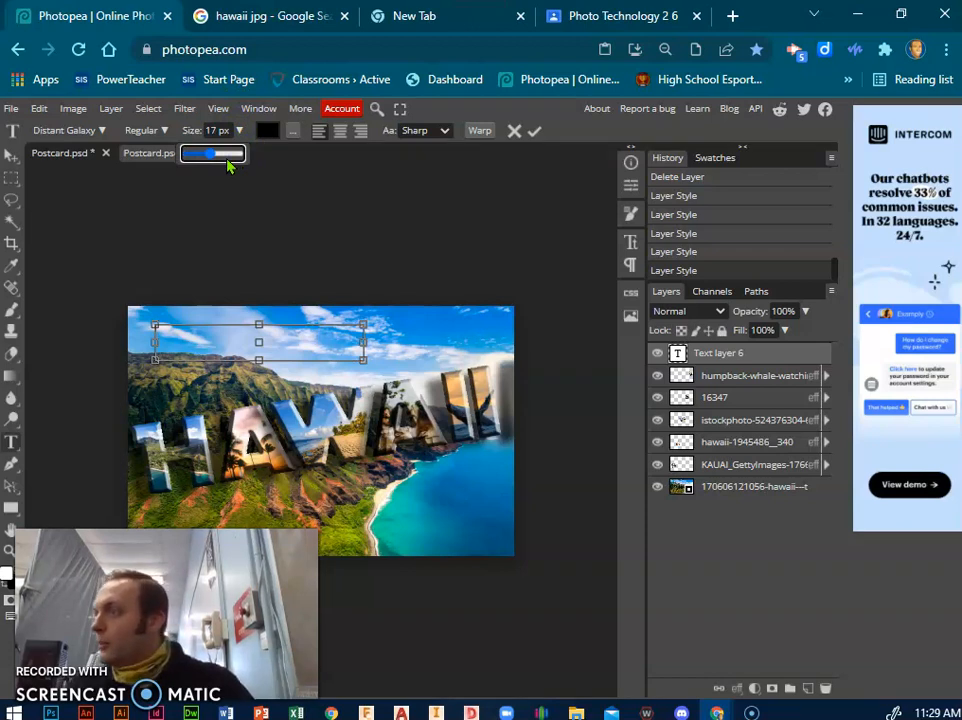
click(230, 355)
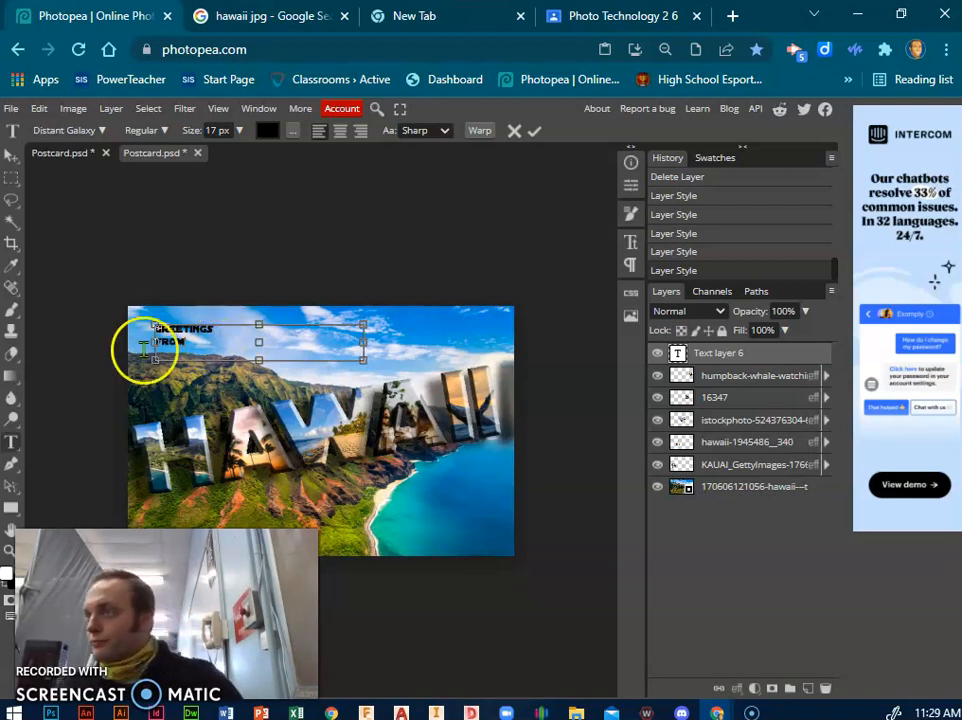
click(12, 155)
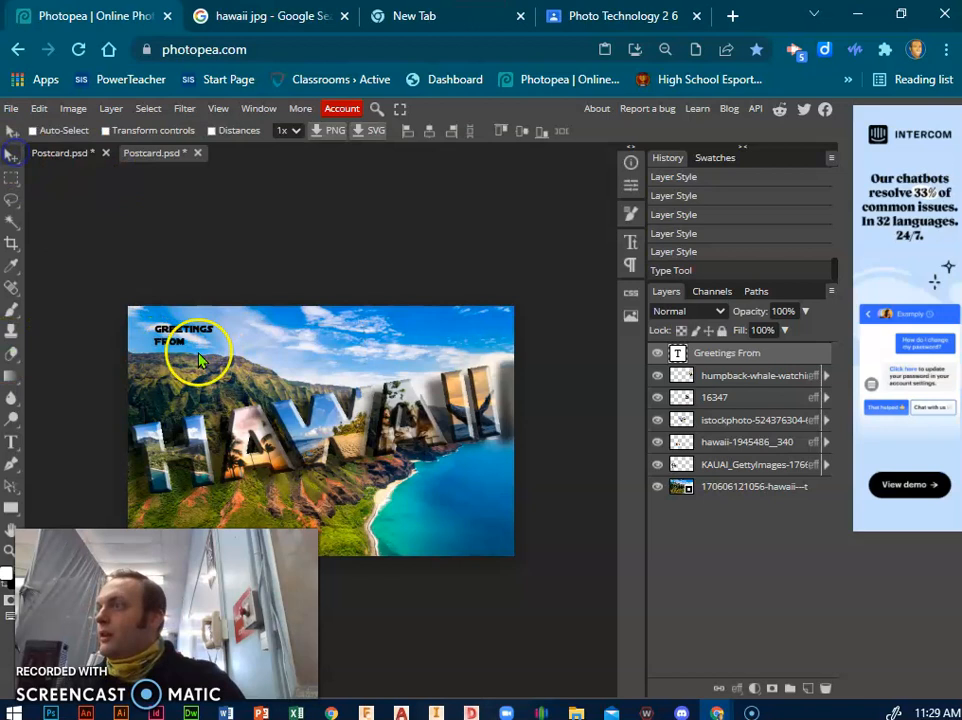
Step: Set the whole "Greetings From" text to 24 px and move it closer to the postcard's upper-left corner
double_click(190, 343)
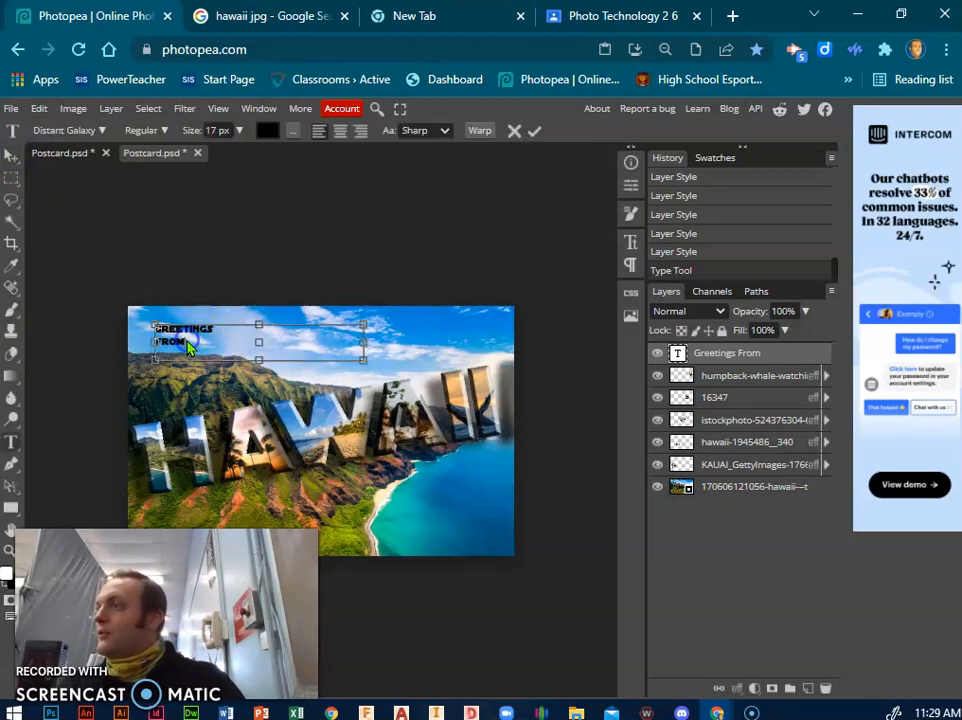
drag(190, 343, 143, 327)
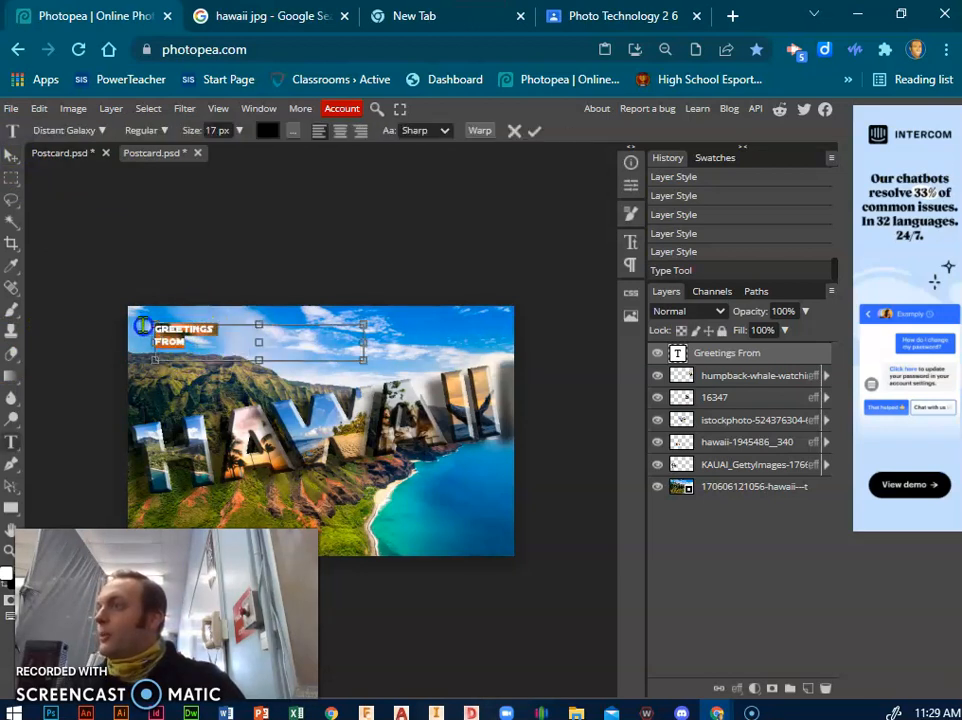
click(240, 131)
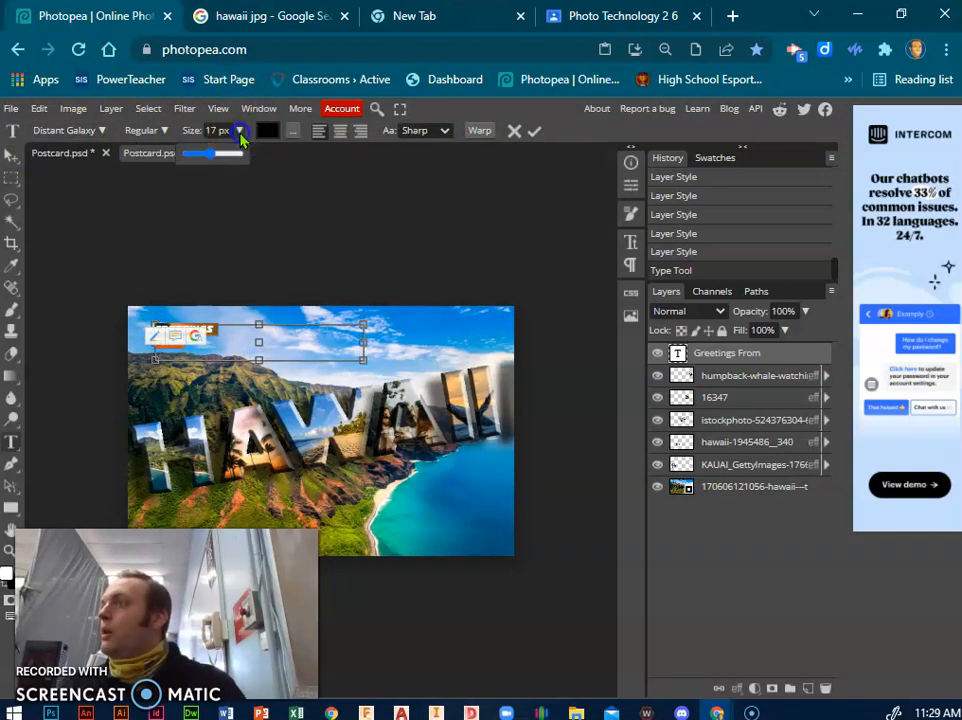
drag(215, 153, 217, 153)
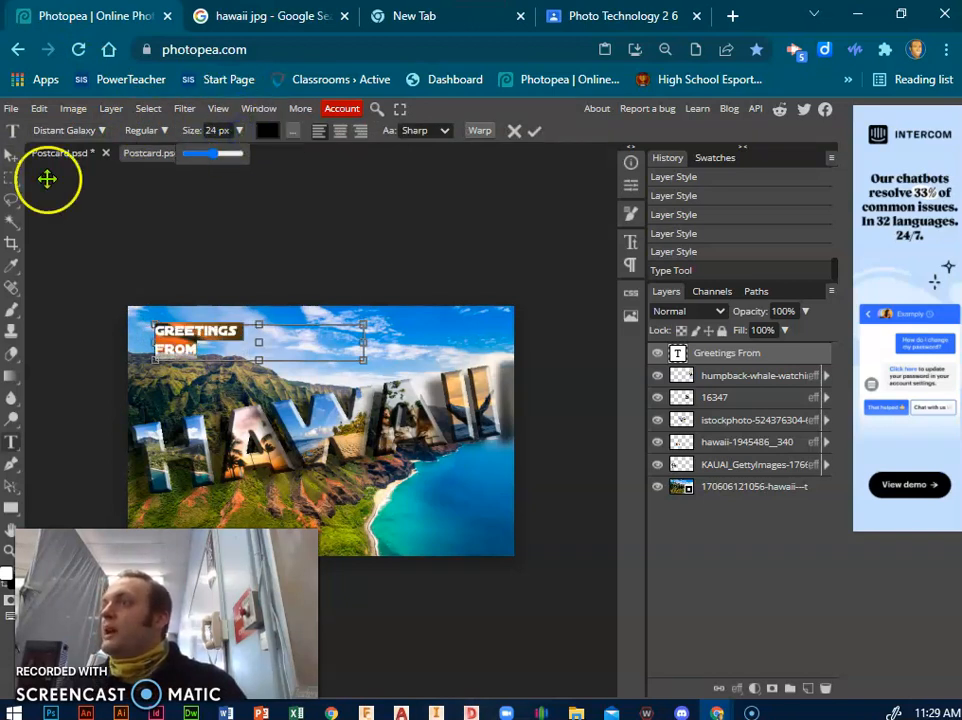
click(11, 155)
mouse_move(191, 335)
mouse_down()
mouse_move(207, 327)
mouse_move(182, 330)
mouse_up()
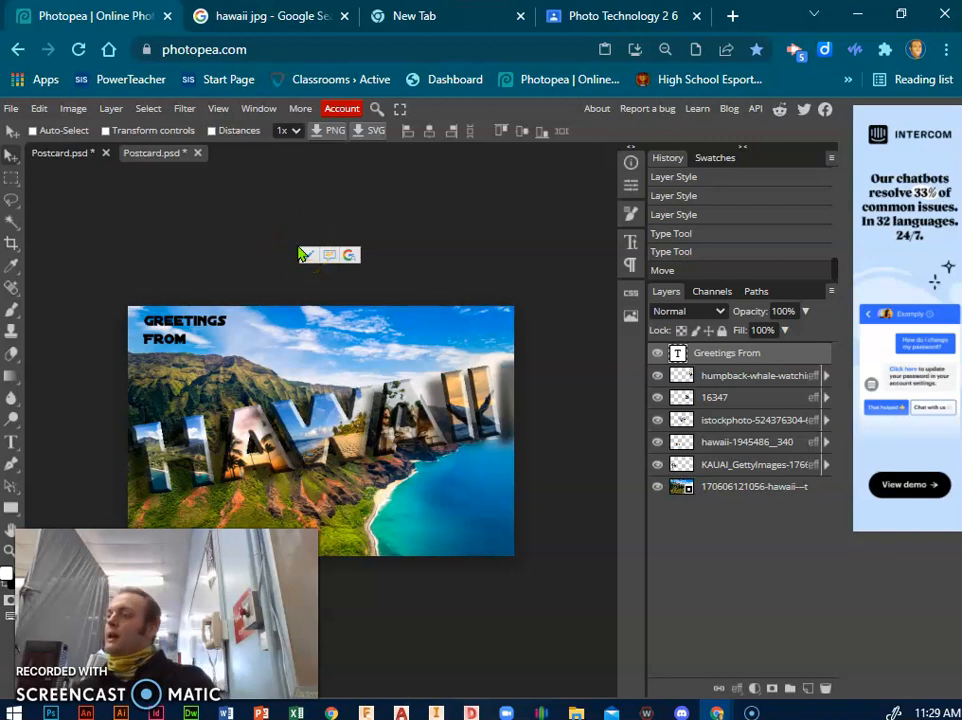
click(297, 247)
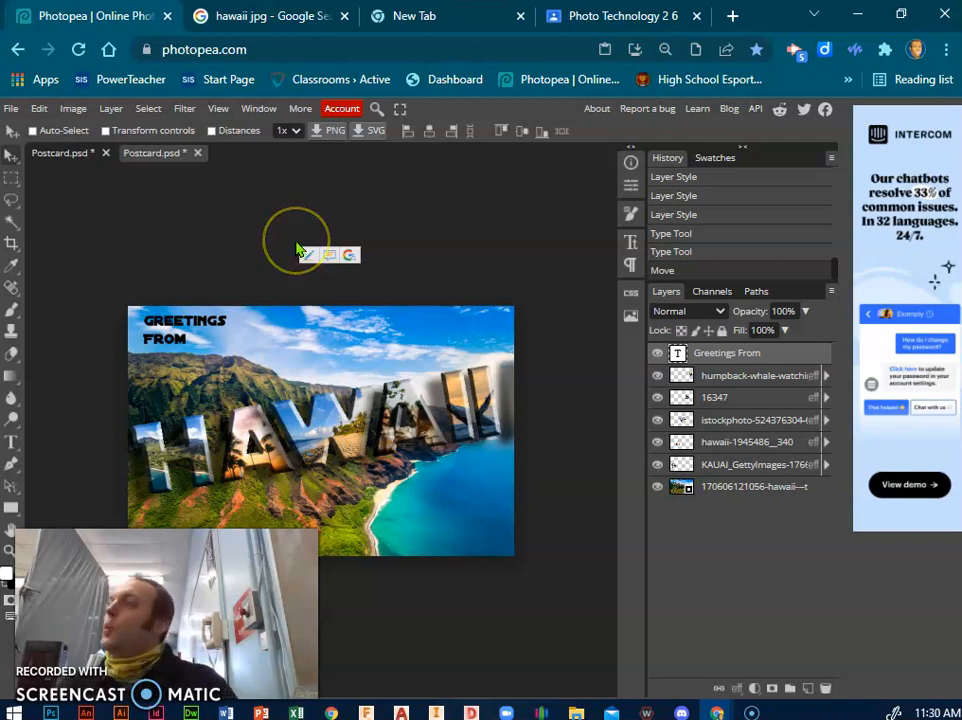